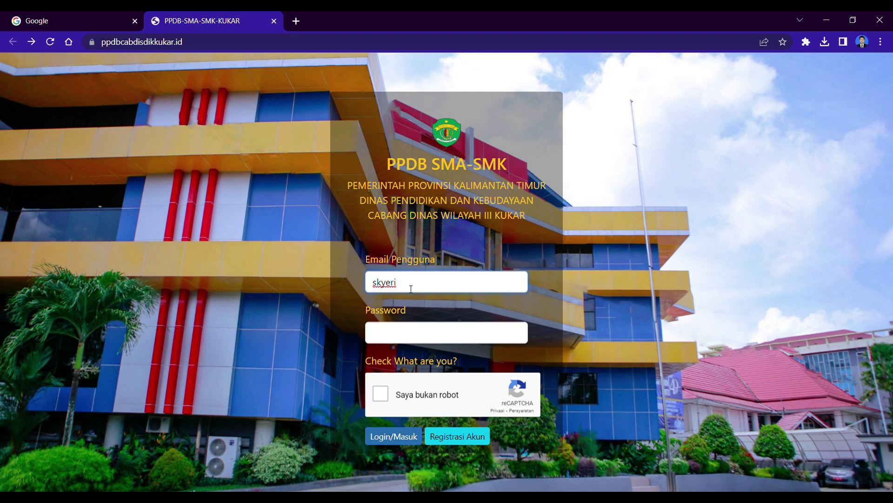
Step: Complete the login e-mail, enter the six-character password, tick 'Saya bukan robot' and log in
type("@gmail.com")
left_click(421, 341)
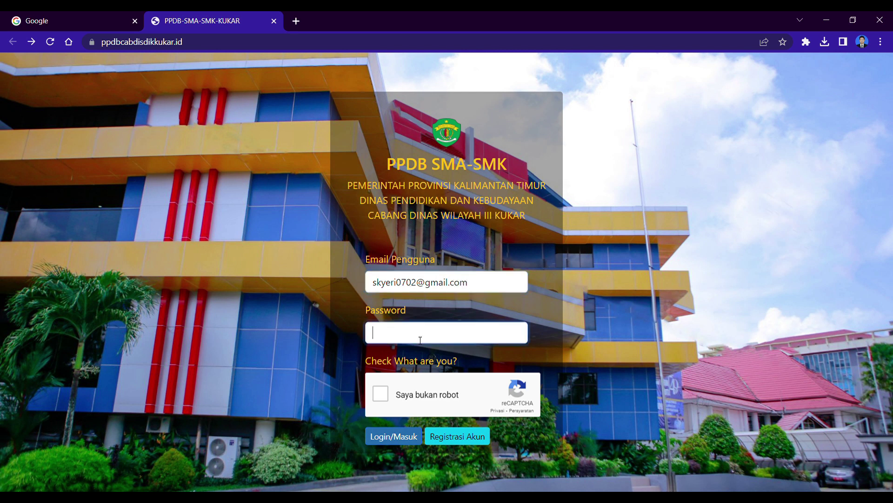
type("••••••")
left_click(386, 399)
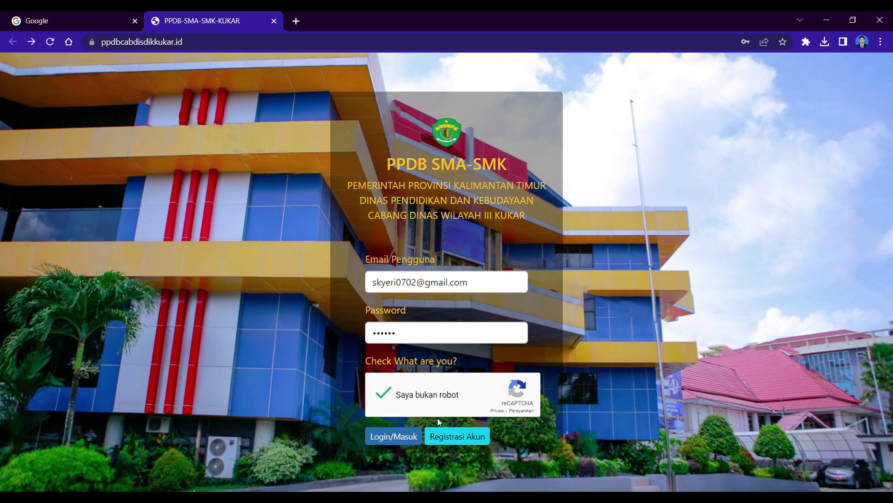
left_click(400, 440)
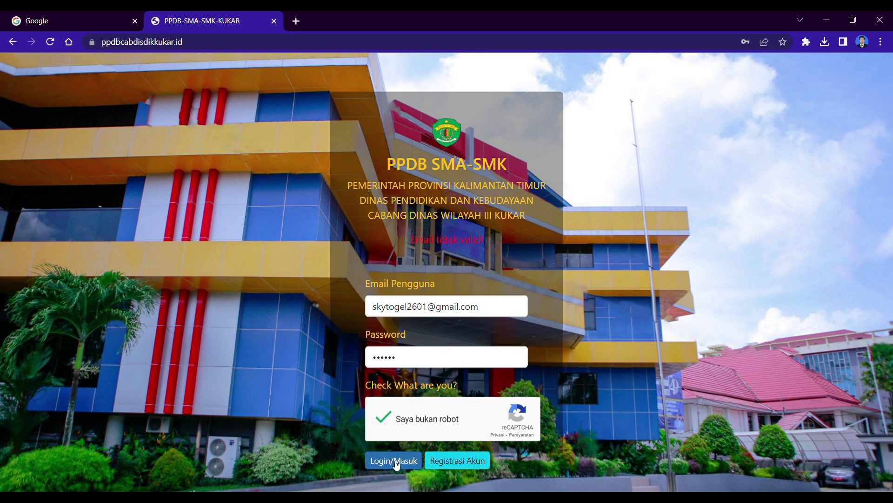
Step: Log in and open Data Diri Pendaftar from the Data Pendaftar sidebar menu
left_click(395, 462)
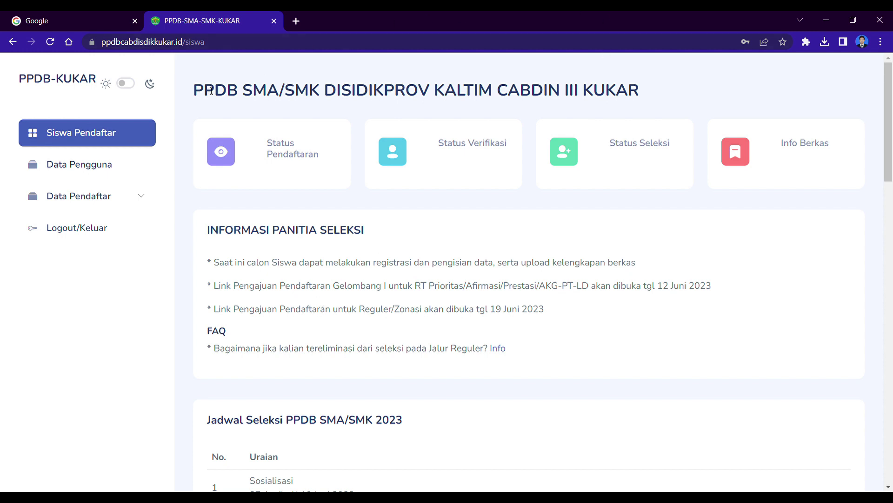
left_click(96, 229)
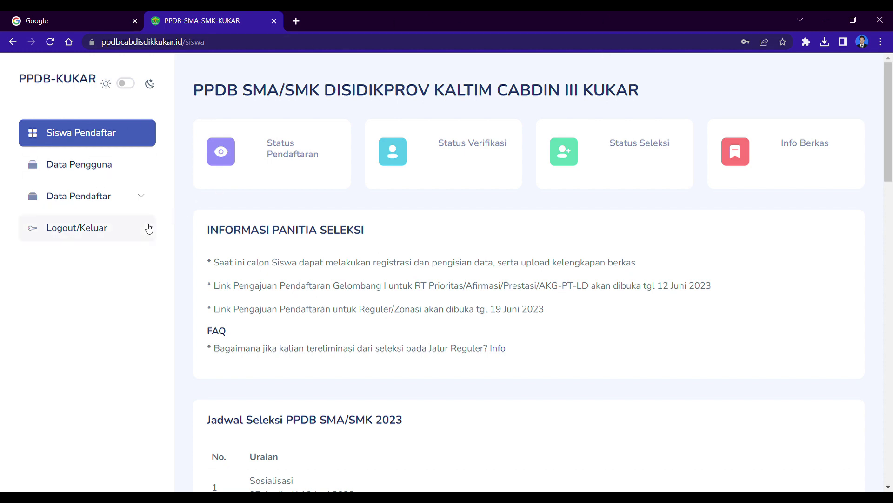
left_click(135, 198)
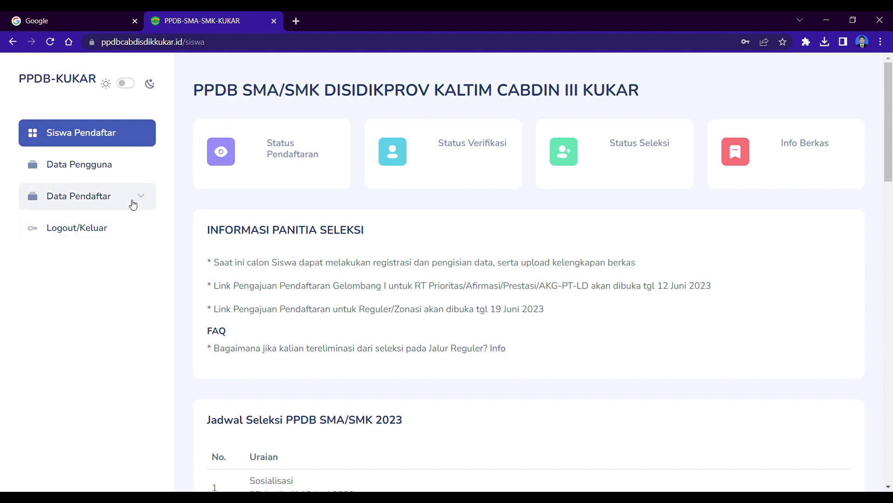
left_click(133, 205)
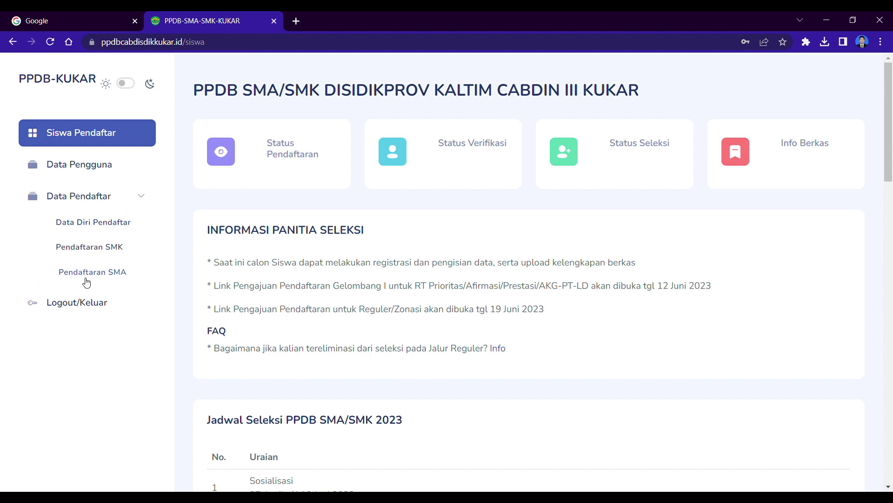
left_click(116, 232)
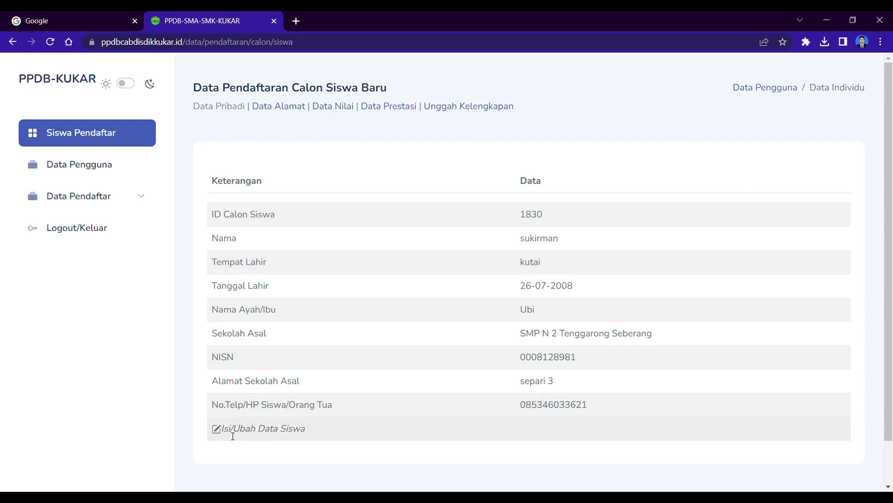
Step: Review the Ubah/Isi Data Siswa fields, including the NISN, and save the student's data
left_click(268, 434)
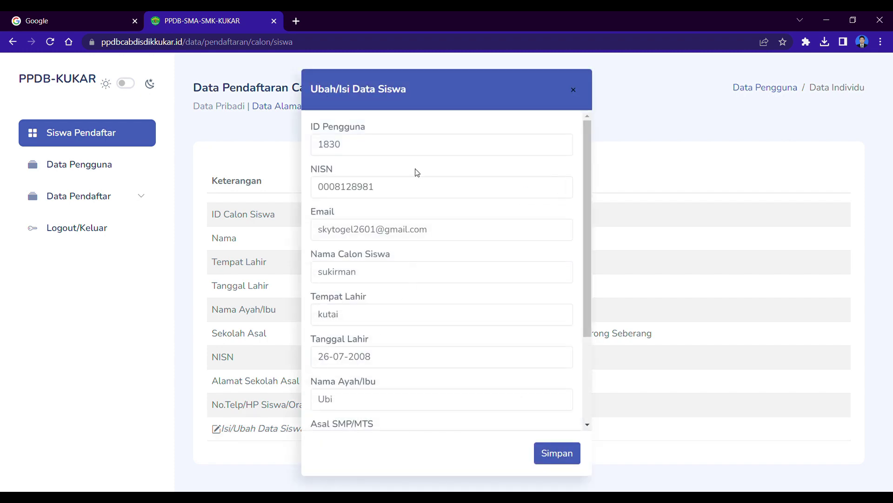
scroll(420, 178, "down", 1)
scroll(420, 179, "down", 1)
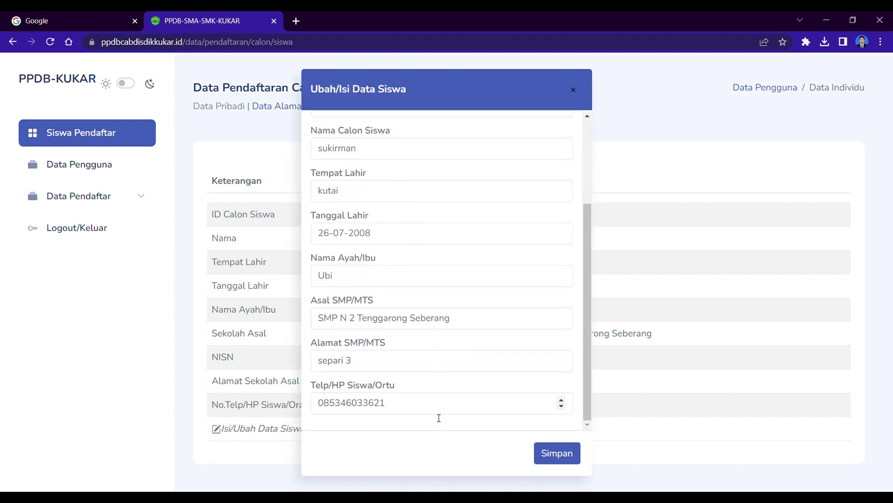
scroll(442, 362, "up", 3)
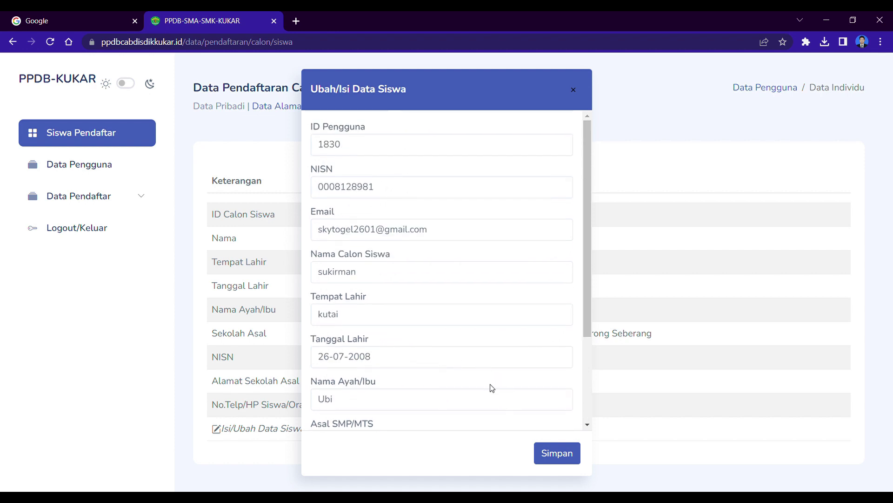
scroll(470, 322, "down", 3)
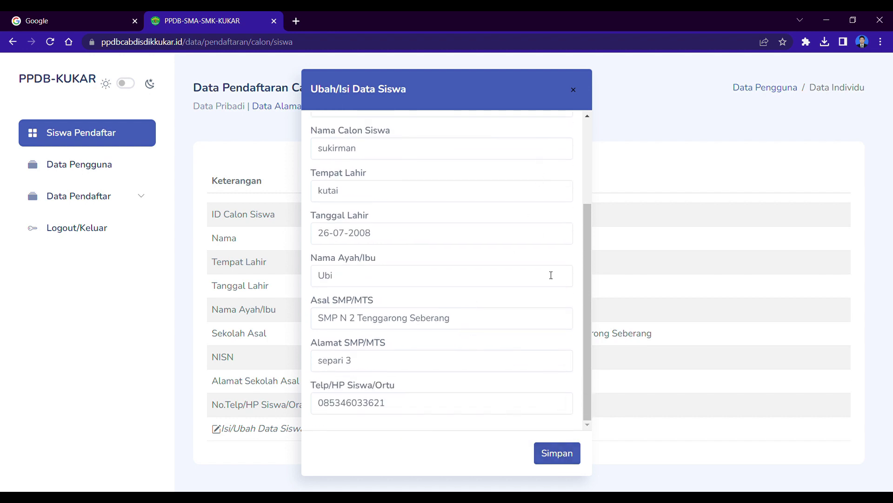
scroll(470, 196, "up", 3)
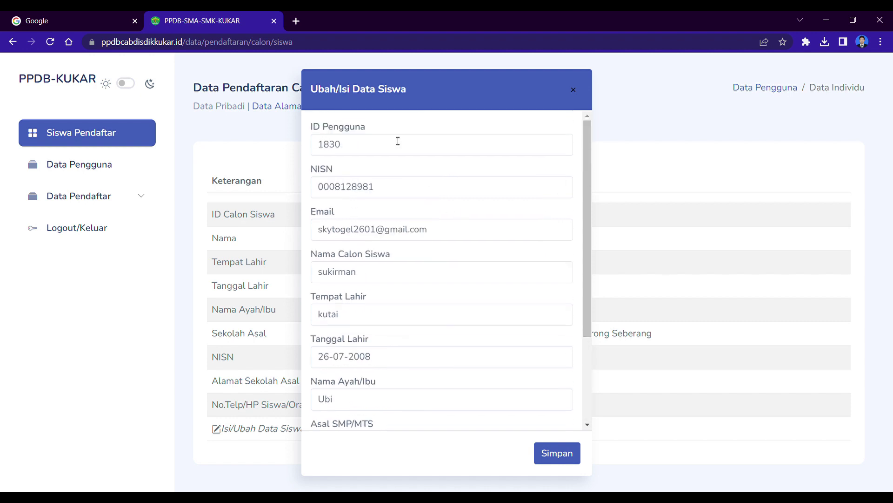
left_click(407, 193)
left_click_drag(406, 194, 287, 205)
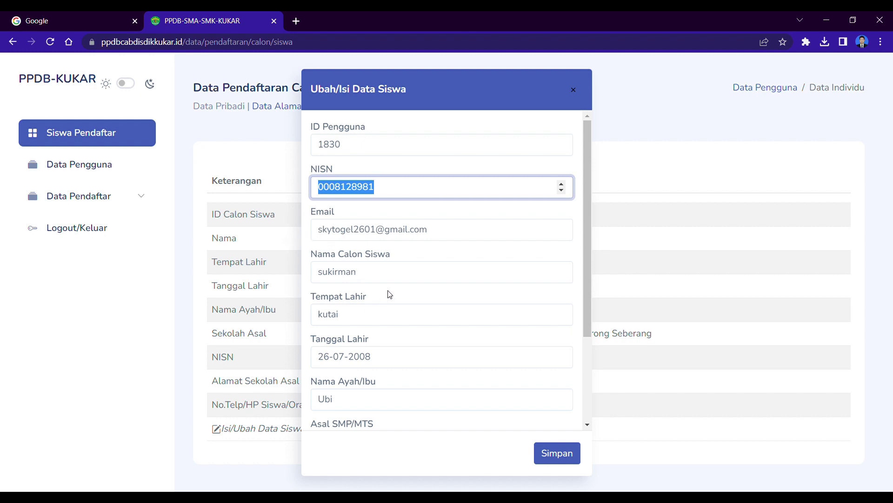
scroll(403, 279, "down", 1)
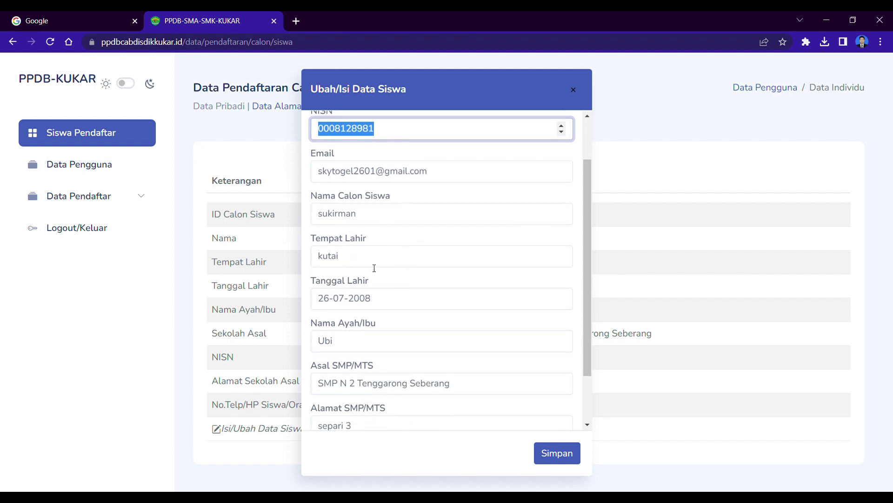
scroll(366, 259, "down", 1)
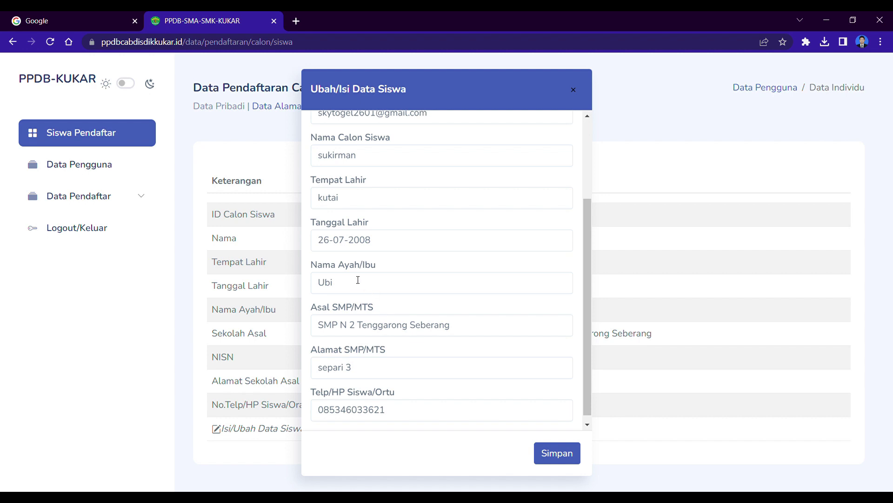
scroll(358, 280, "down", 1)
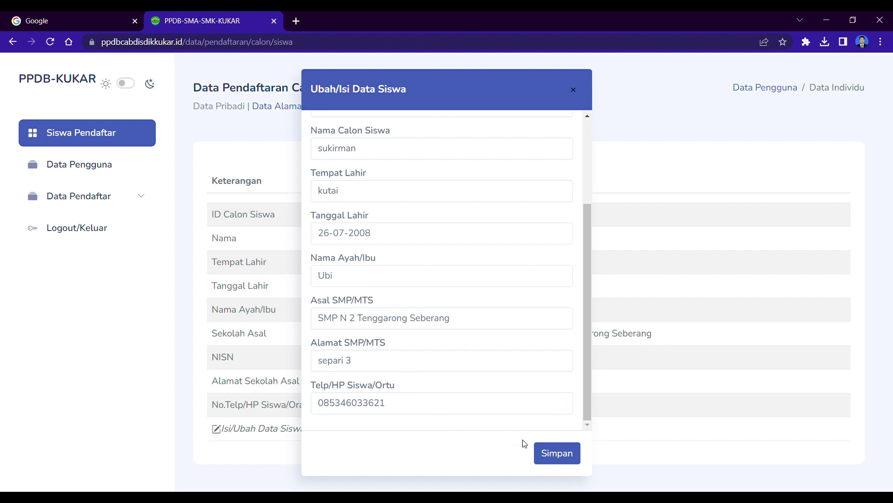
left_click(553, 462)
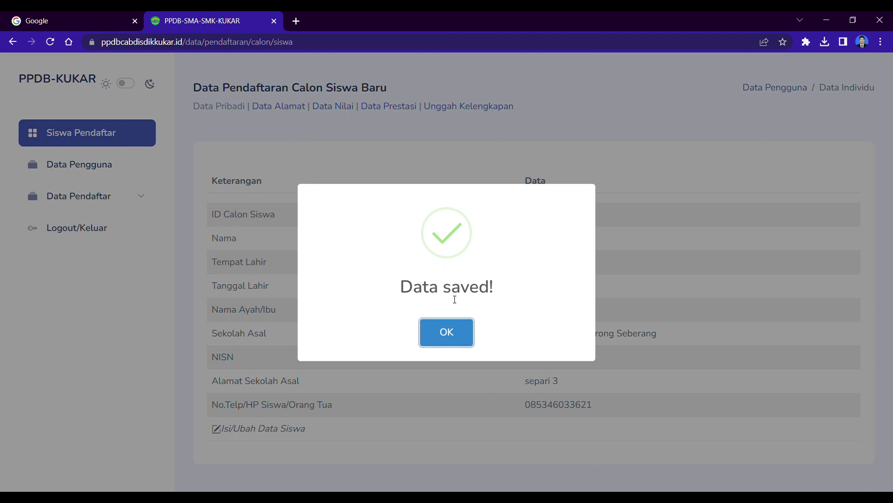
Step: Dismiss the save confirmation and open the Isi/Ubah Data Alamat form
left_click(467, 329)
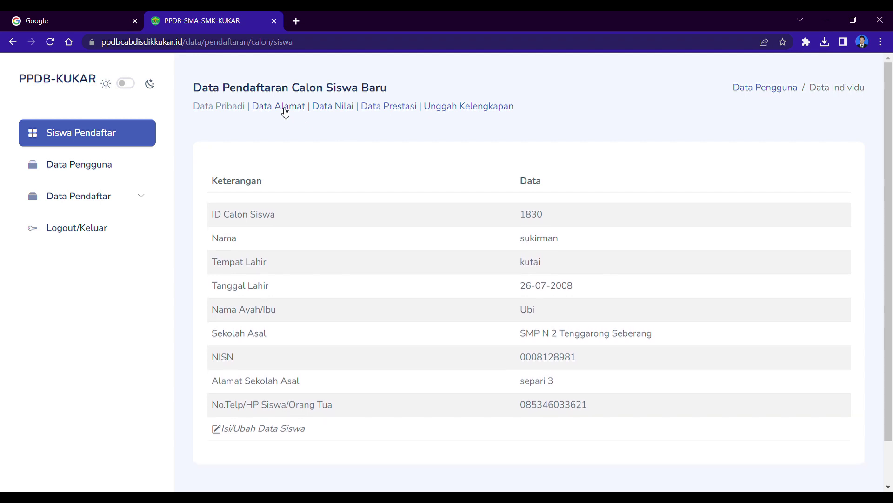
left_click(284, 110)
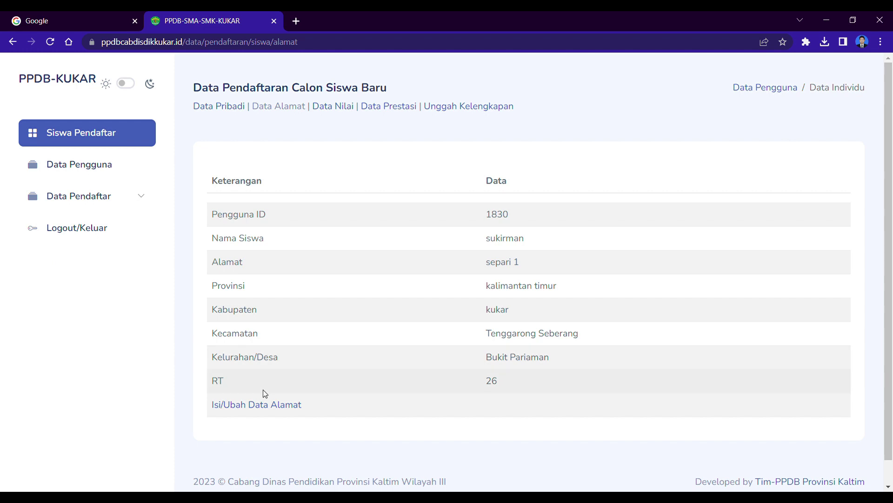
left_click(264, 409)
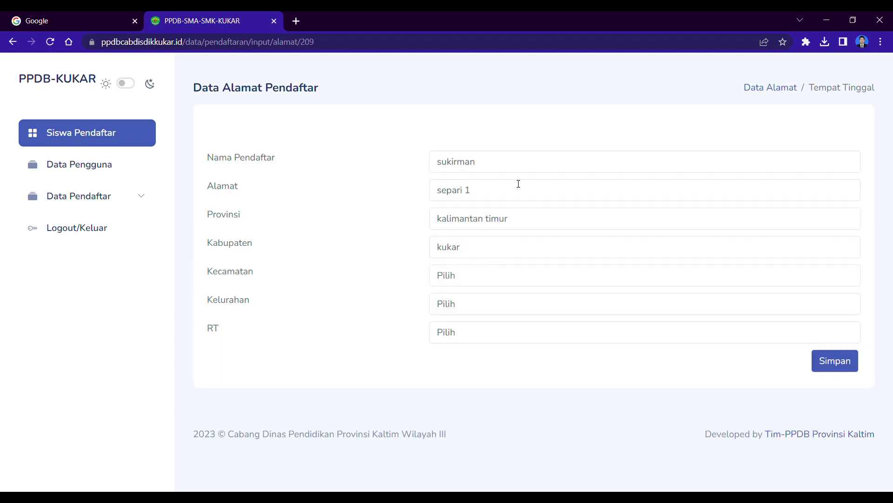
left_click(519, 161)
left_click(517, 197)
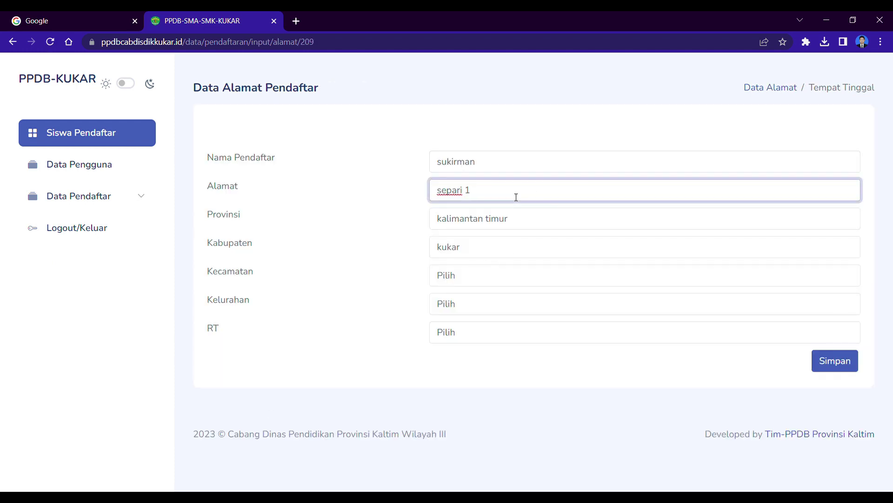
left_click_drag(510, 197, 357, 201)
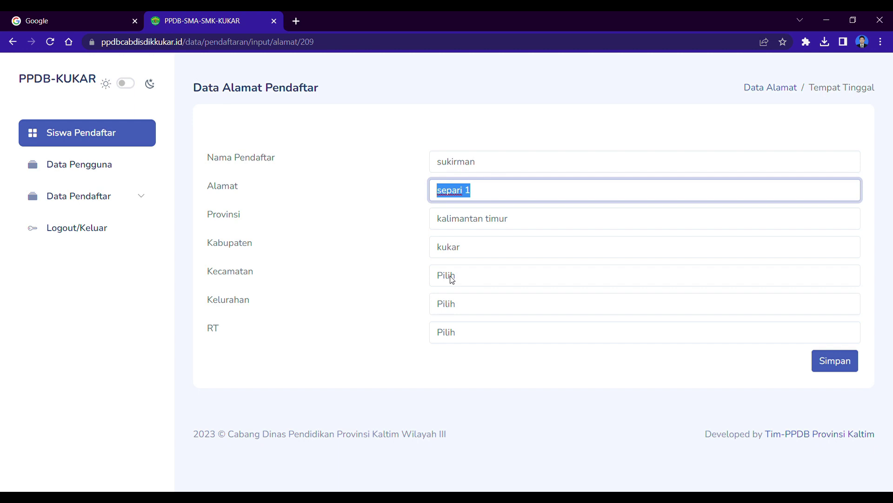
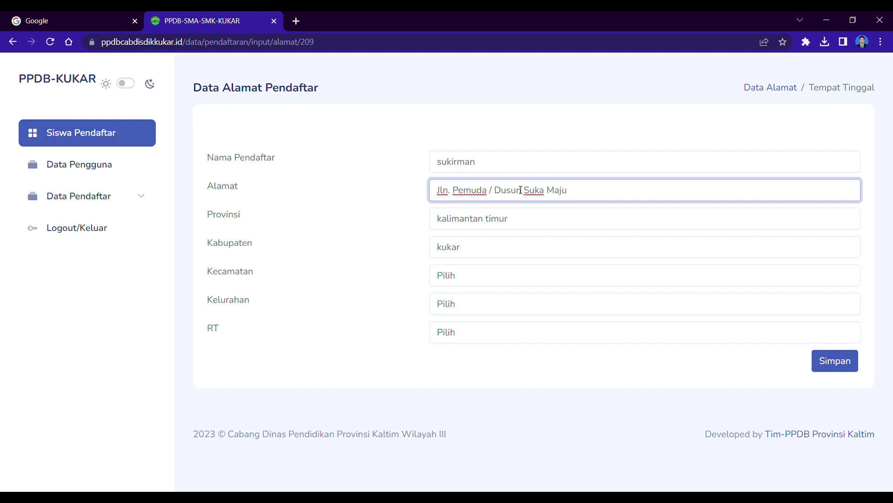
Step: Correct the Provinsi to 'Kalimantan Timur' and enter Kabupaten 'Kutai Kartanegara'
left_click(526, 226)
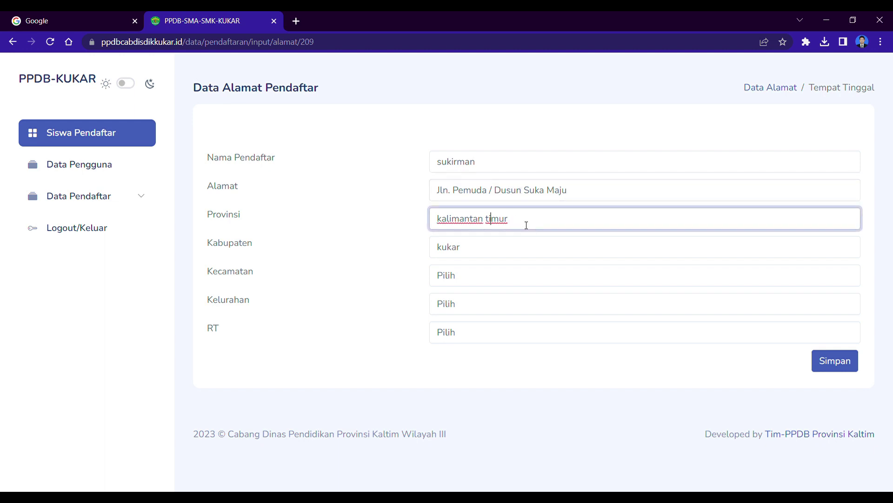
key("BackSpace")
type("T")
key("Left")
key("Left")
key("Left")
key("Left")
key("Left")
key("Left")
key("Left")
key("Left")
key("Left")
key("BackSpace")
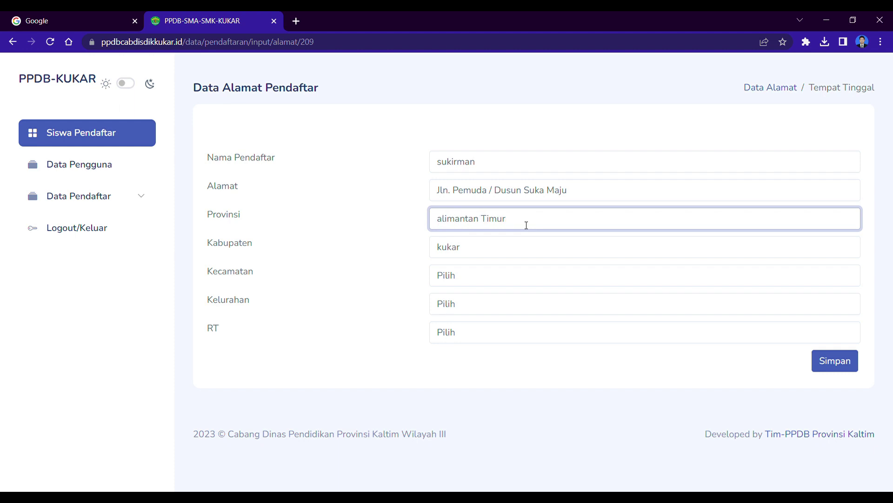
type("K")
key("Tab")
type("Kutai Karta")
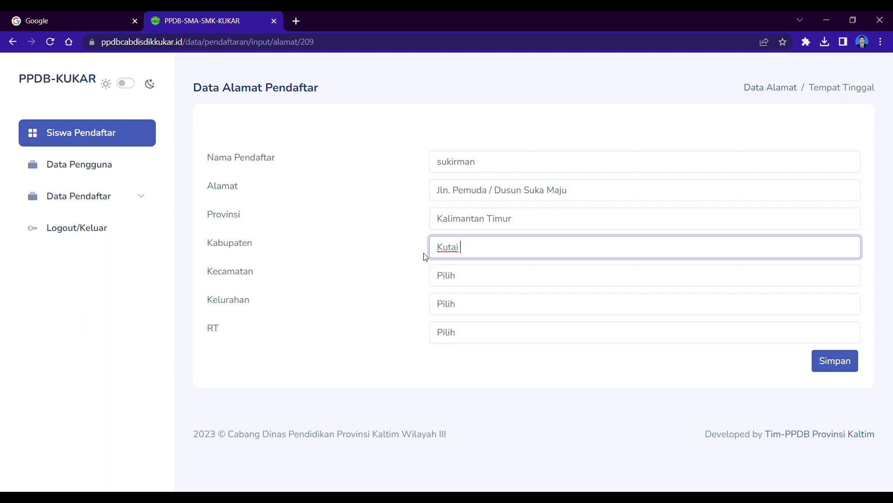
type("negara")
Step: Set Kecamatan Tenggarong Seberang and Kelurahan Bukit Pariaman
left_click(462, 282)
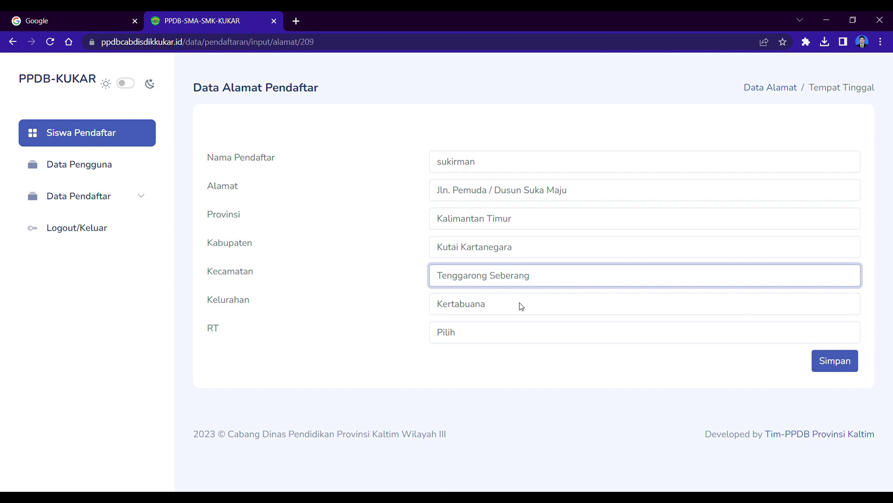
left_click(521, 305)
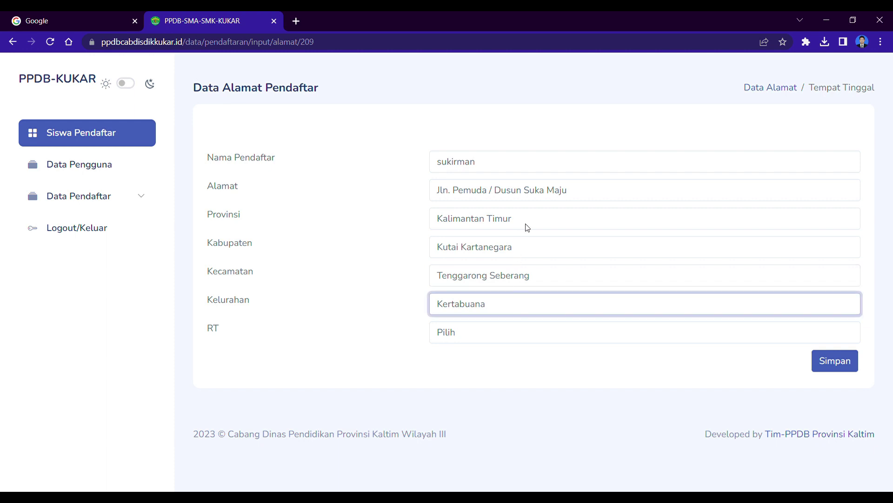
left_click(489, 123)
left_click(500, 331)
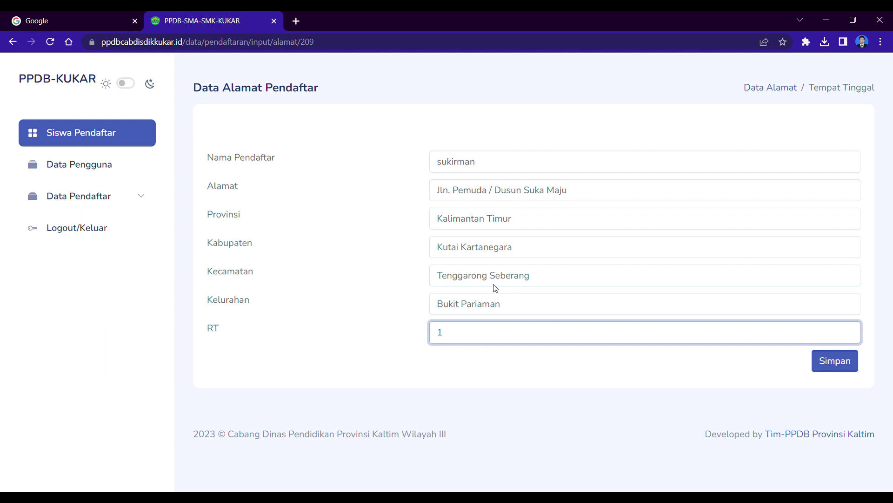
left_click(493, 370)
left_click(505, 309)
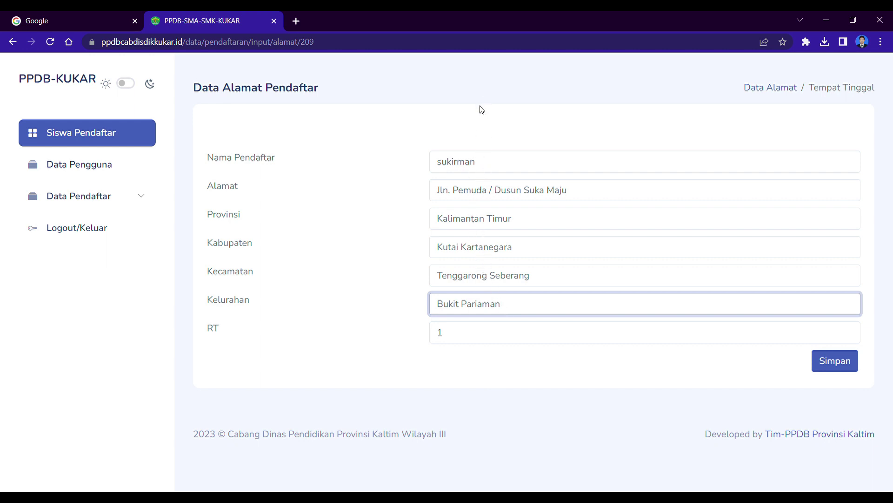
key("k")
left_click(479, 332)
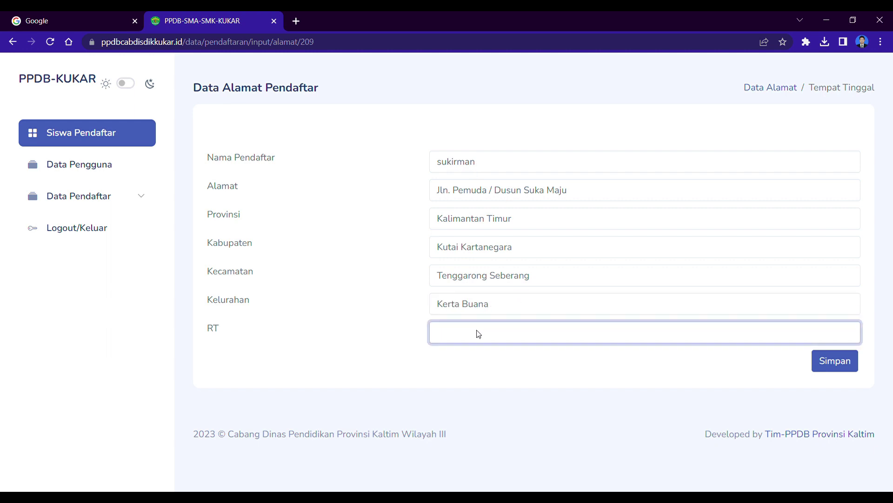
left_click(493, 303)
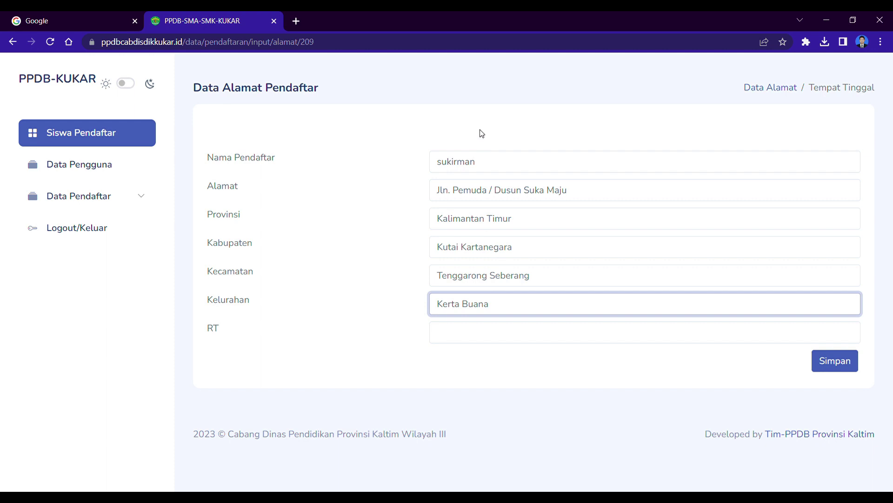
key("b")
left_click(473, 337)
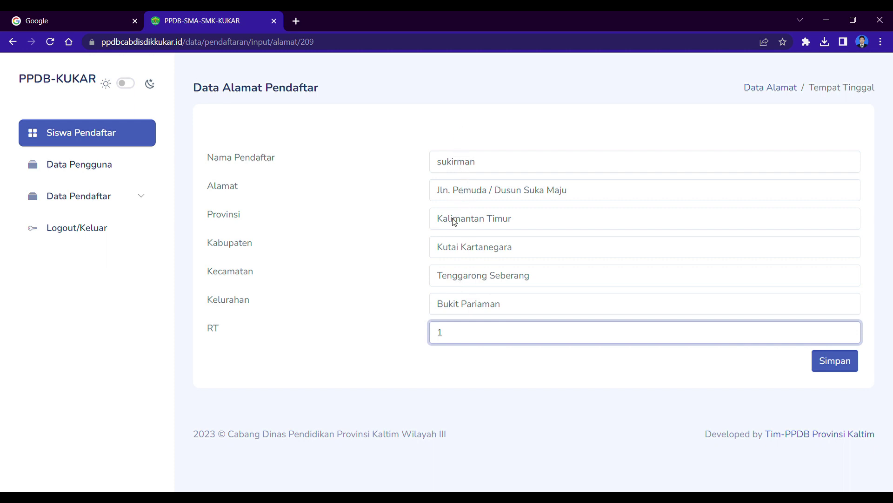
key("BackSpace")
type("26")
left_click(828, 361)
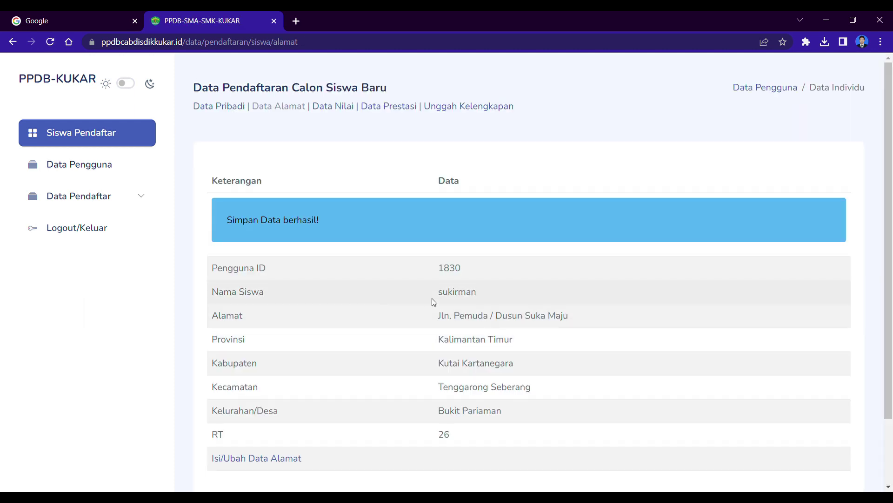
Step: Open Data Nilai, check the grades (90 each, total 2250), and open the grade edit form
scroll(374, 260, "down", 2)
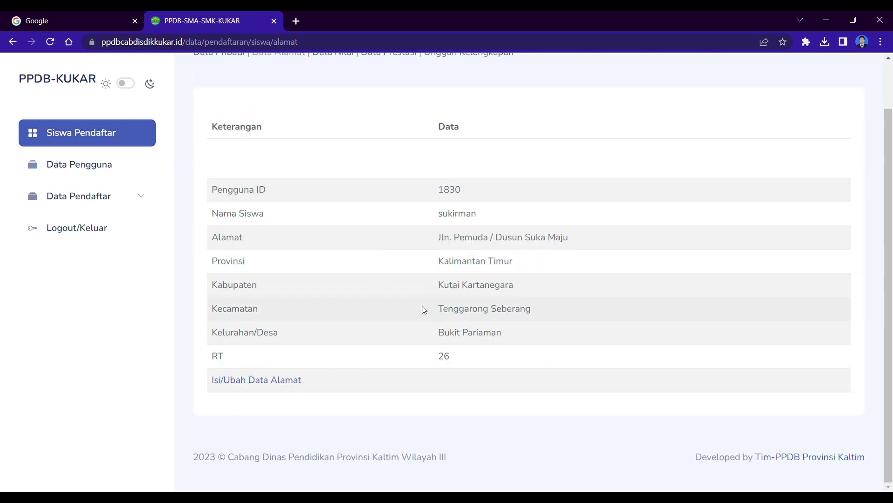
scroll(422, 305, "up", 1)
left_click(331, 108)
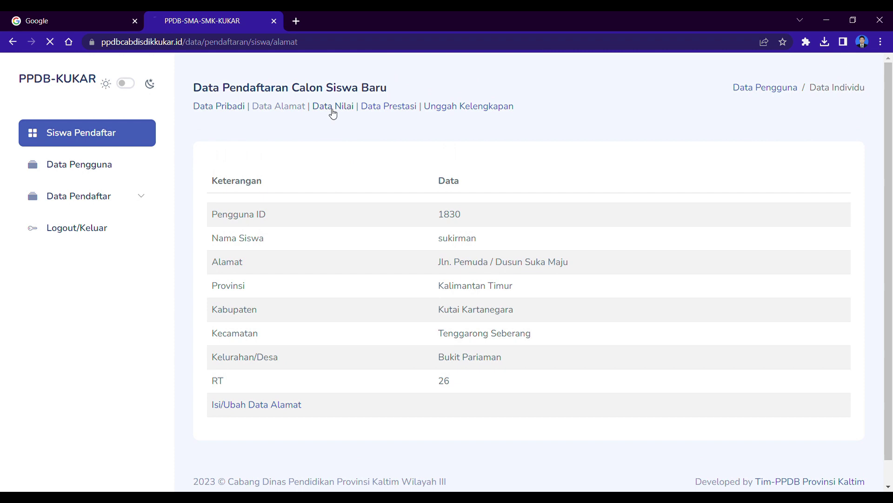
scroll(429, 287, "down", 4)
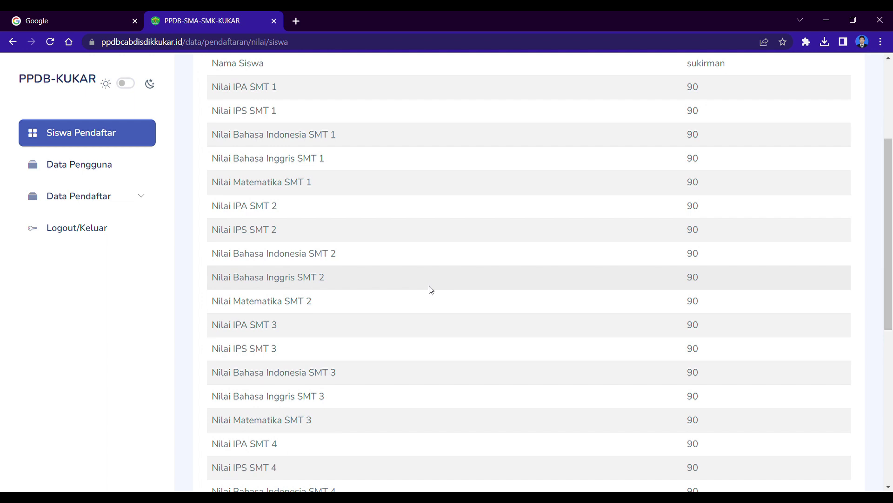
scroll(429, 285, "down", 1)
scroll(429, 286, "down", 1)
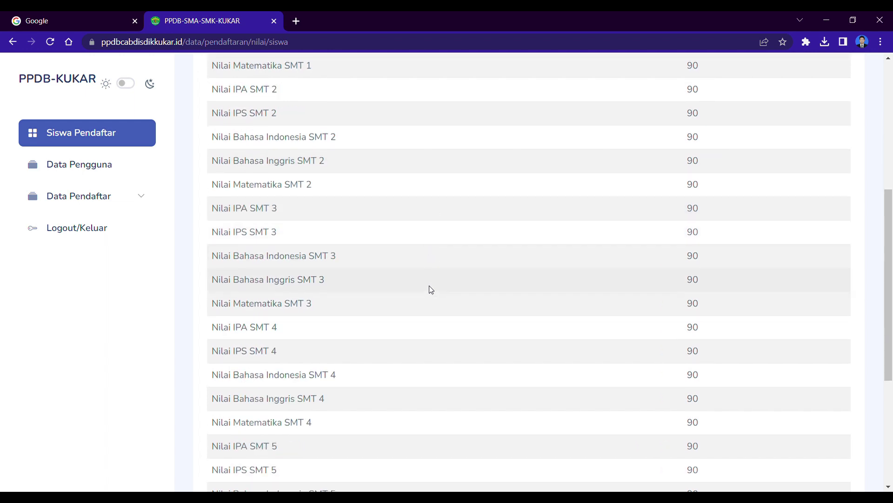
scroll(429, 286, "up", 2)
scroll(429, 286, "up", 1)
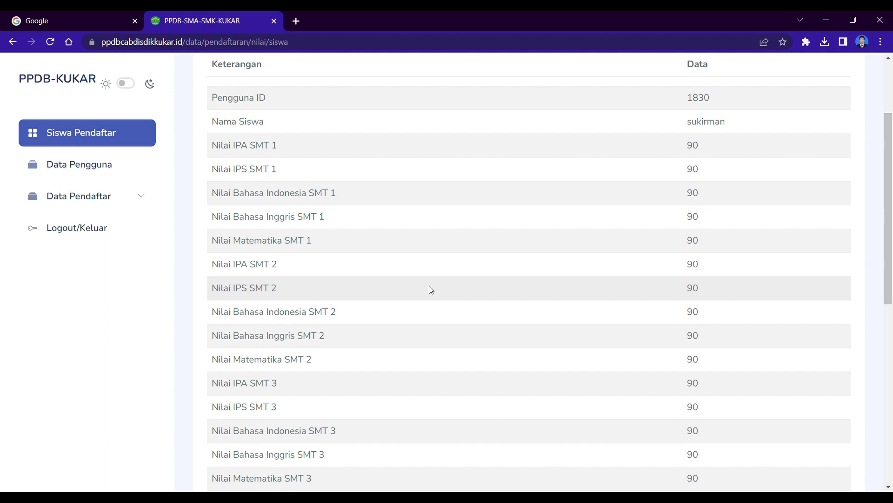
scroll(400, 321, "down", 7)
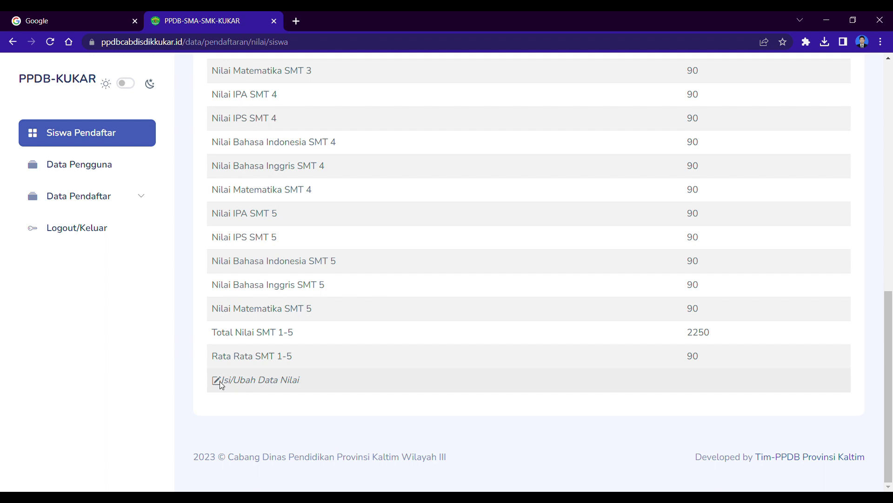
left_click(221, 380)
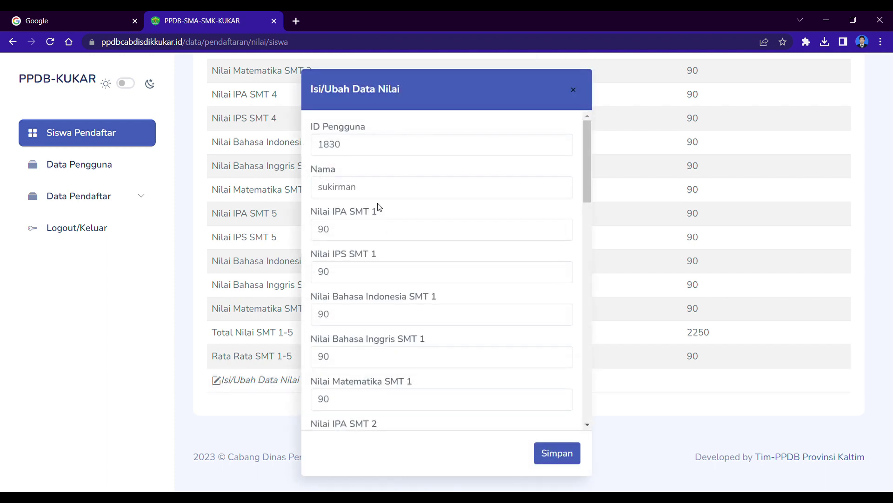
Step: Re-save the grades unchanged at 90 per subject and acknowledge the success dialog
left_click(406, 236)
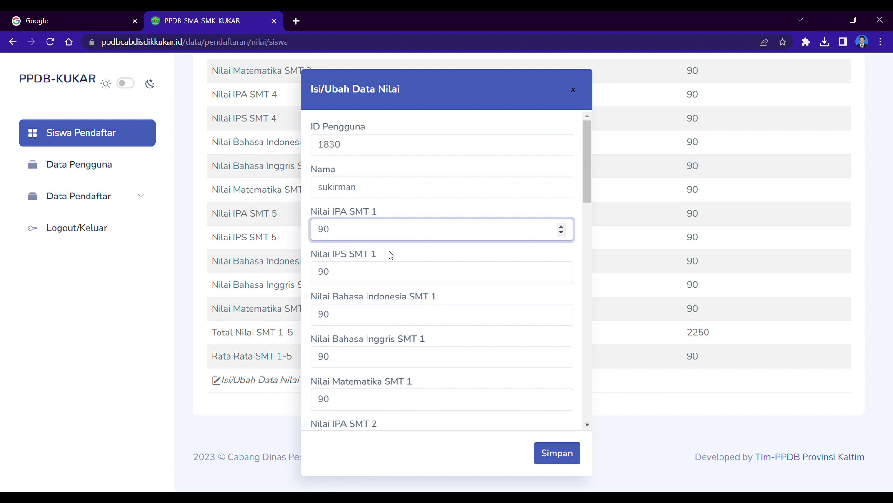
scroll(389, 255, "down", 1)
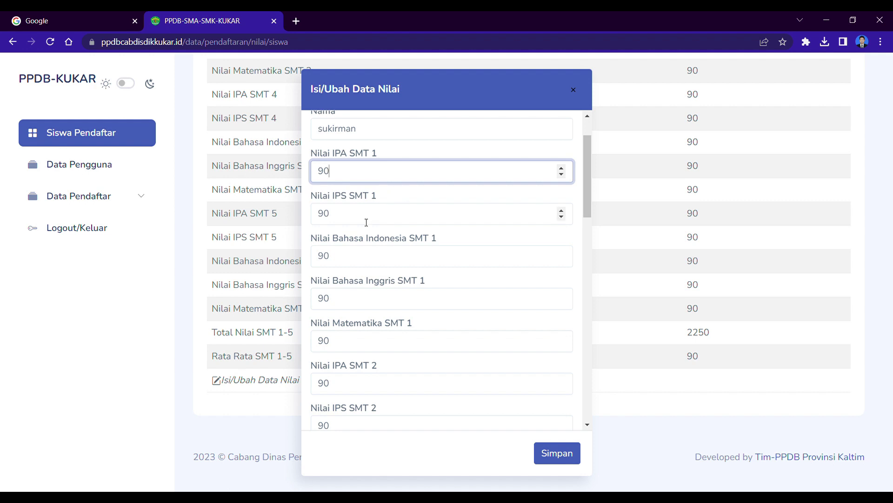
scroll(367, 223, "down", 5)
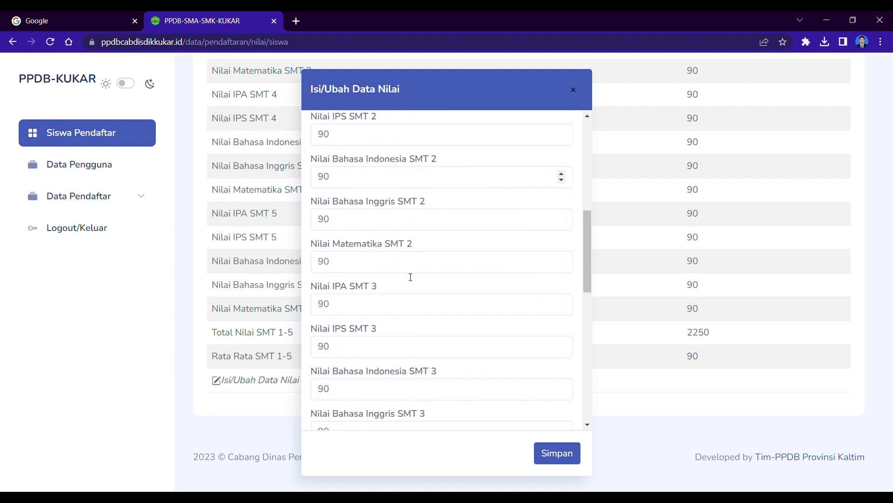
scroll(399, 291, "down", 7)
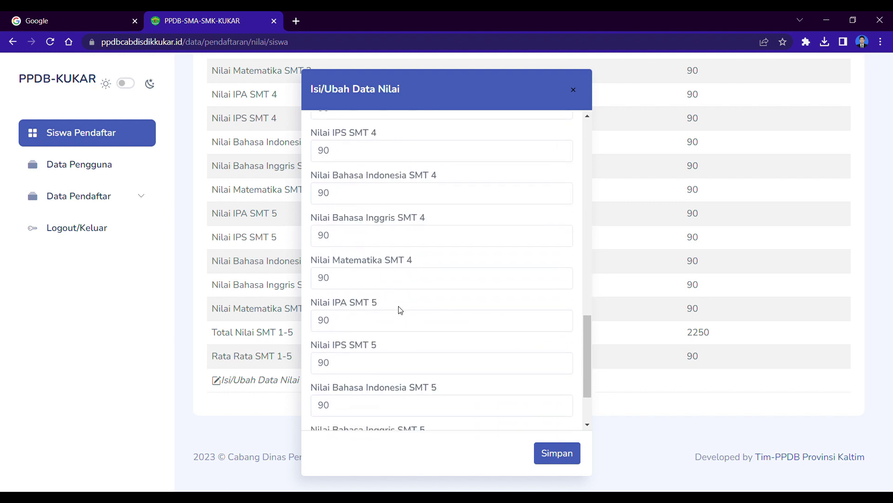
scroll(424, 371, "down", 2)
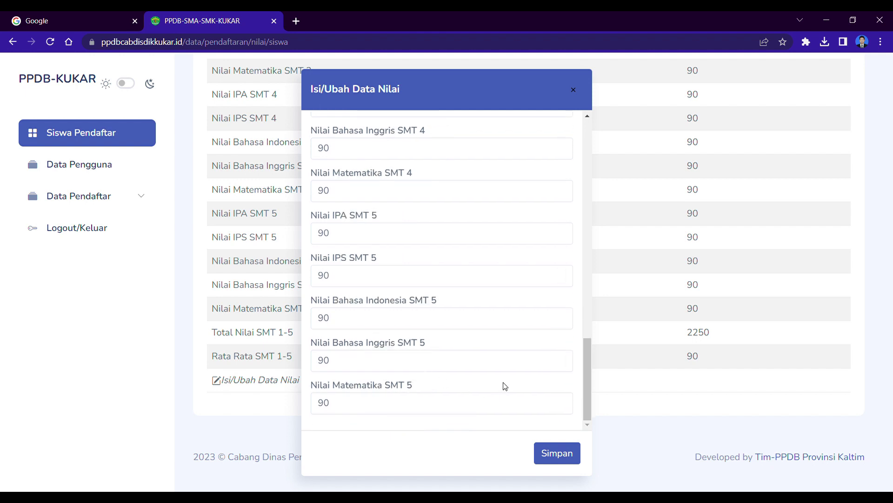
left_click(552, 454)
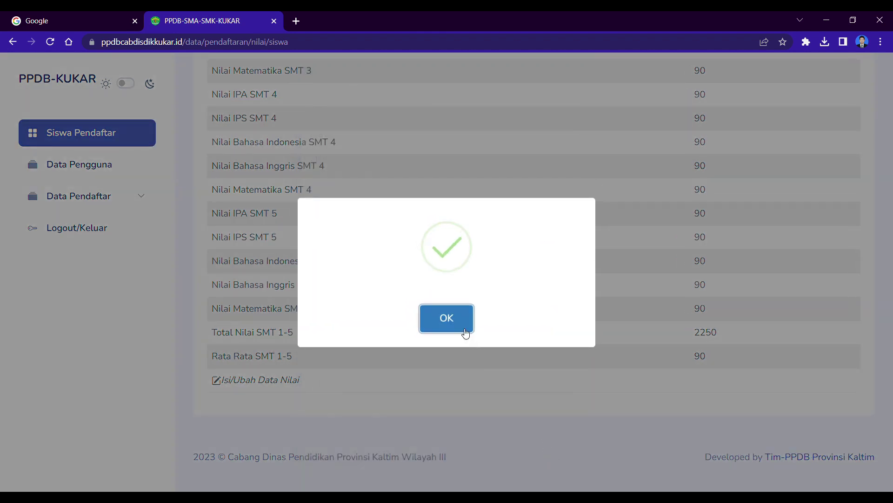
left_click(464, 329)
scroll(686, 410, "down", 2)
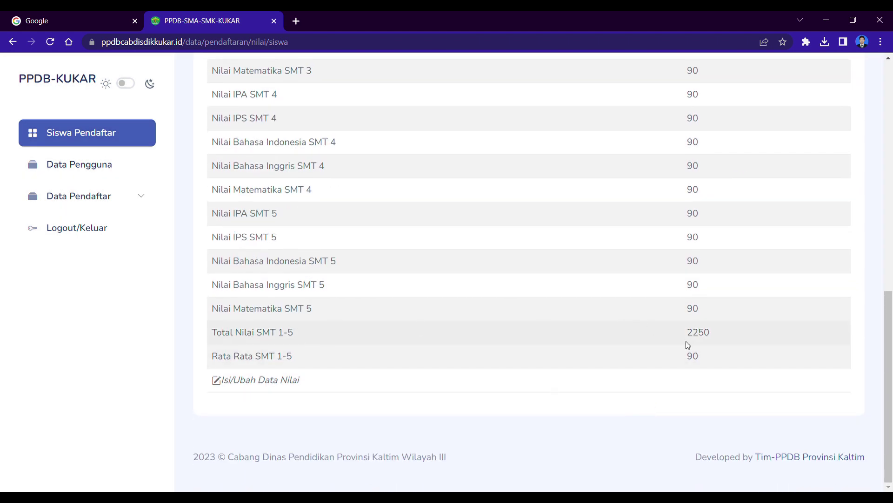
left_click_drag(686, 332, 710, 335)
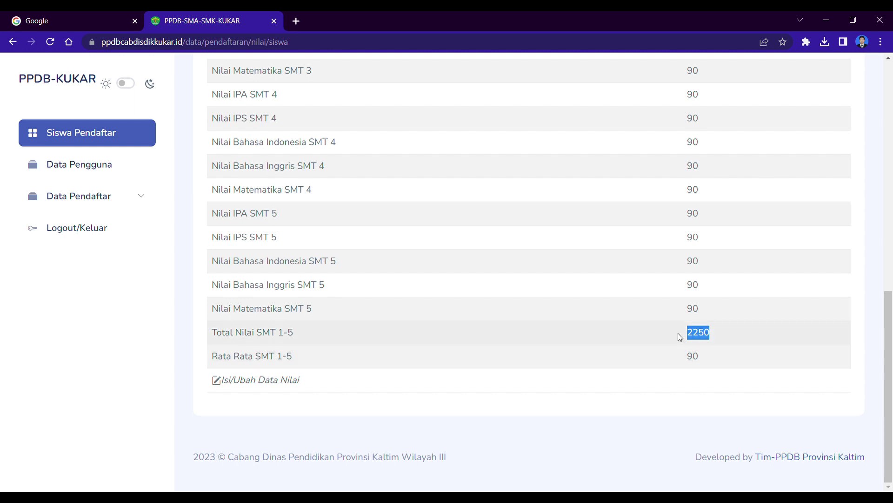
scroll(697, 157, "up", 3)
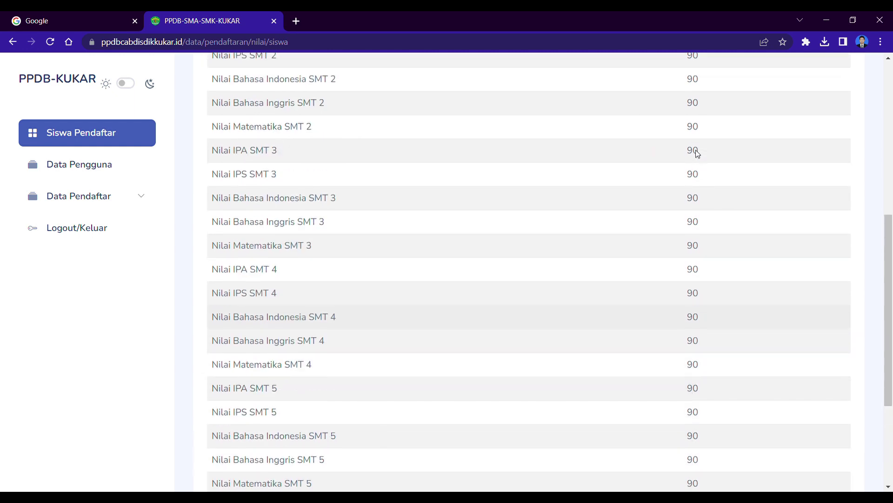
scroll(697, 152, "up", 2)
scroll(700, 158, "down", 5)
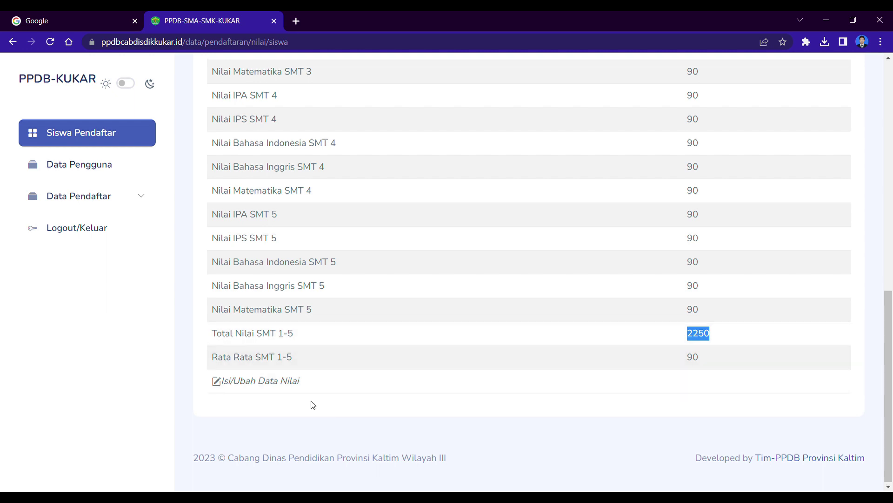
scroll(331, 447, "up", 4)
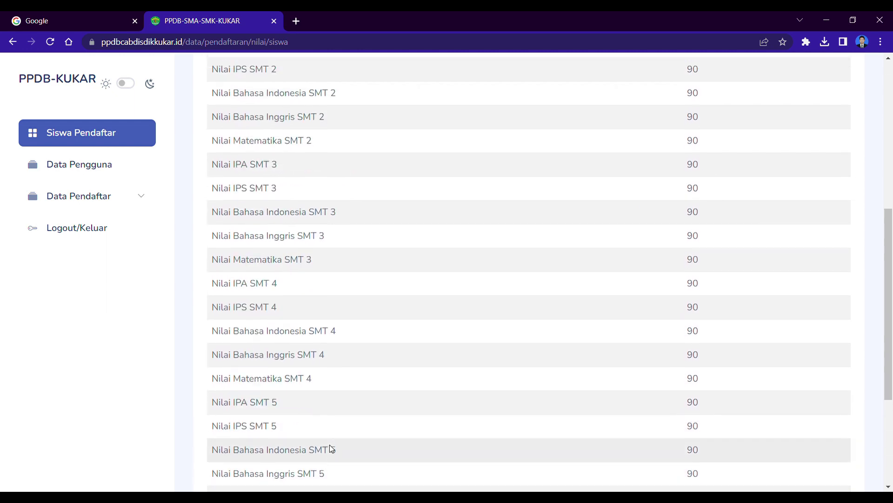
scroll(330, 447, "up", 7)
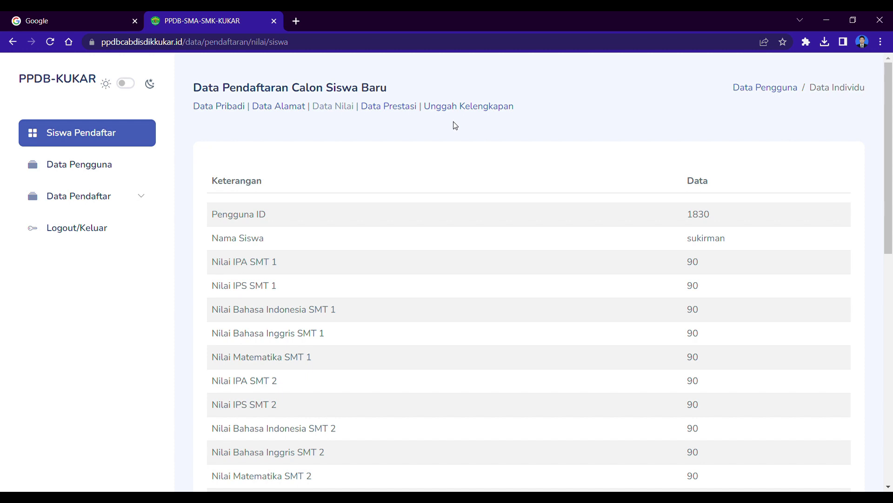
scroll(443, 286, "down", 5)
scroll(443, 295, "down", 4)
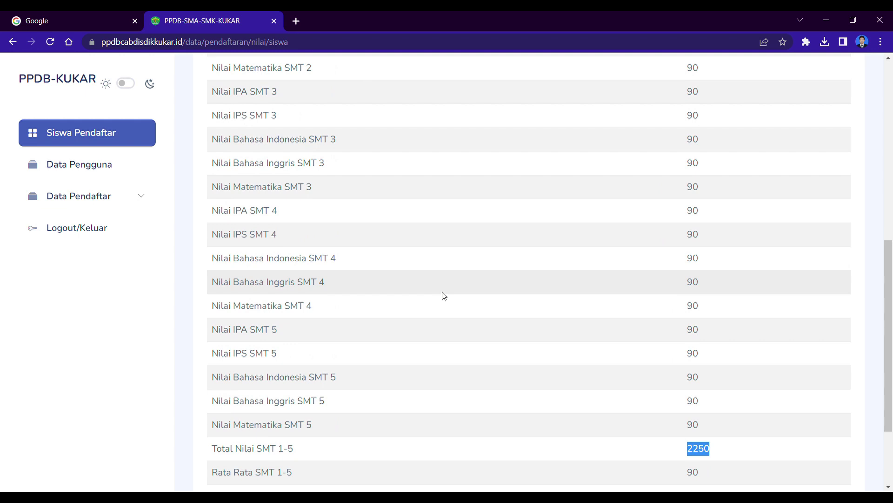
scroll(444, 296, "up", 9)
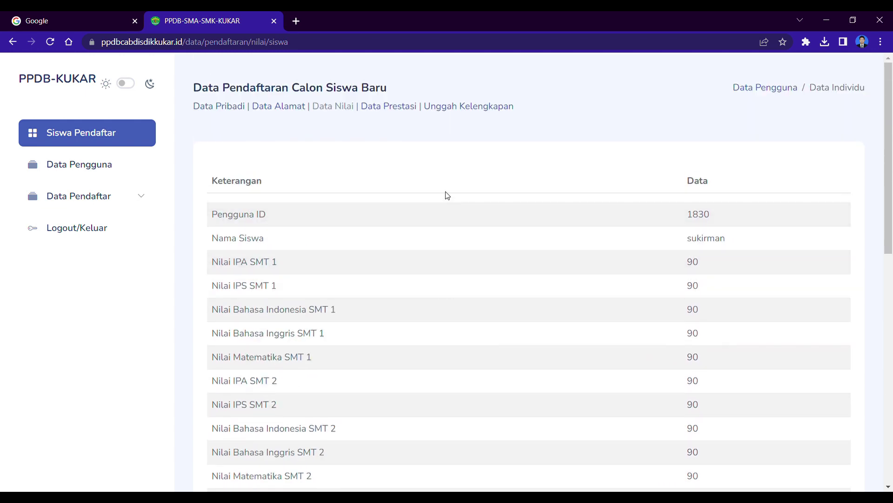
scroll(448, 200, "down", 9)
scroll(395, 347, "up", 5)
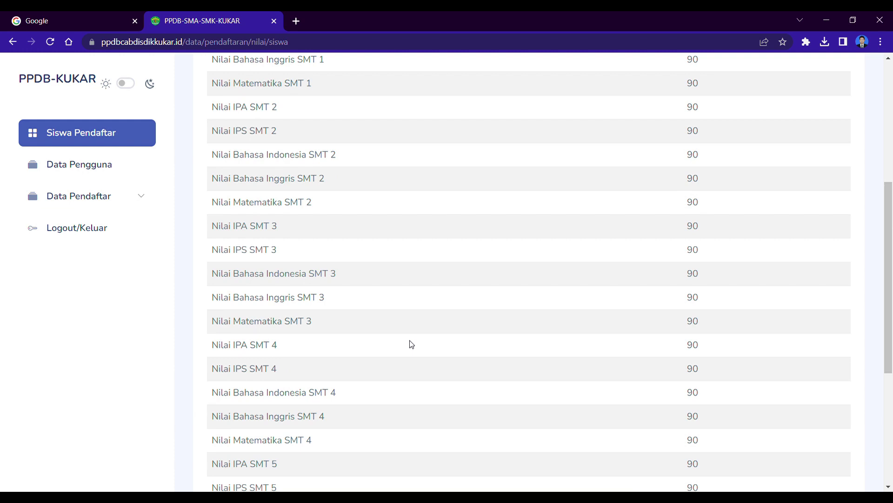
scroll(411, 345, "up", 5)
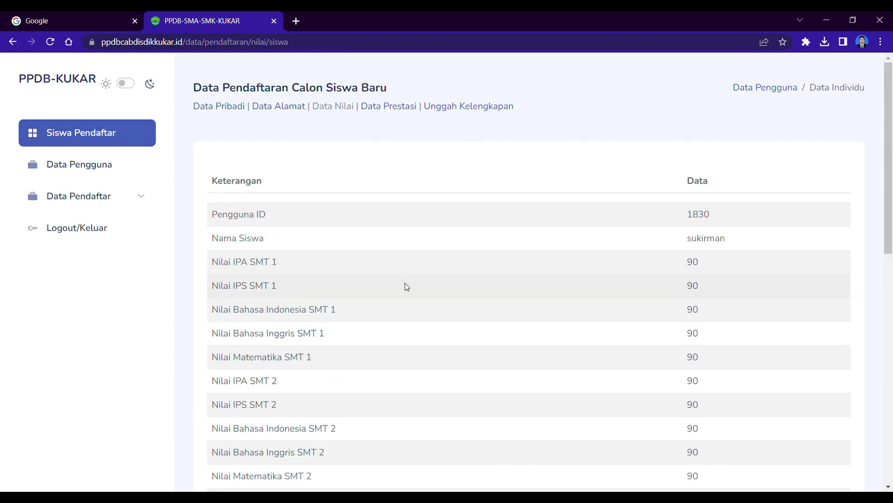
Step: Open Data Prestasi and its edit form showing 'Peringkat Kelas Juara 1'
left_click(389, 107)
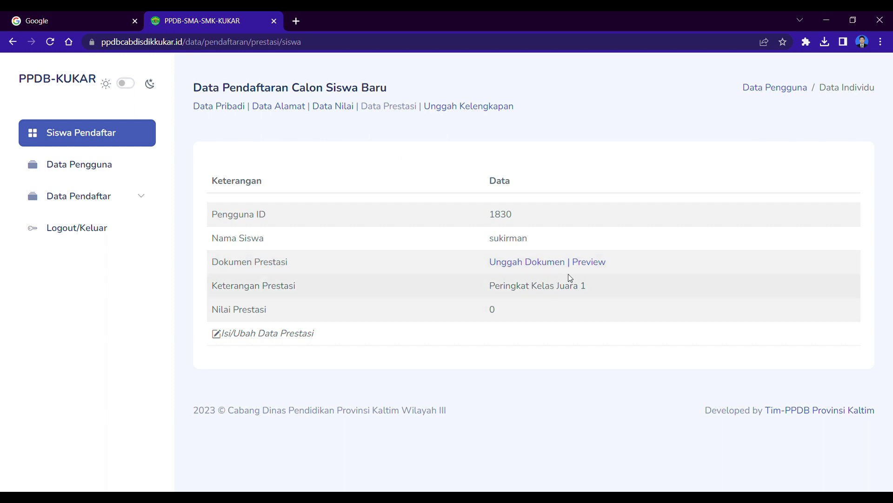
left_click(226, 336)
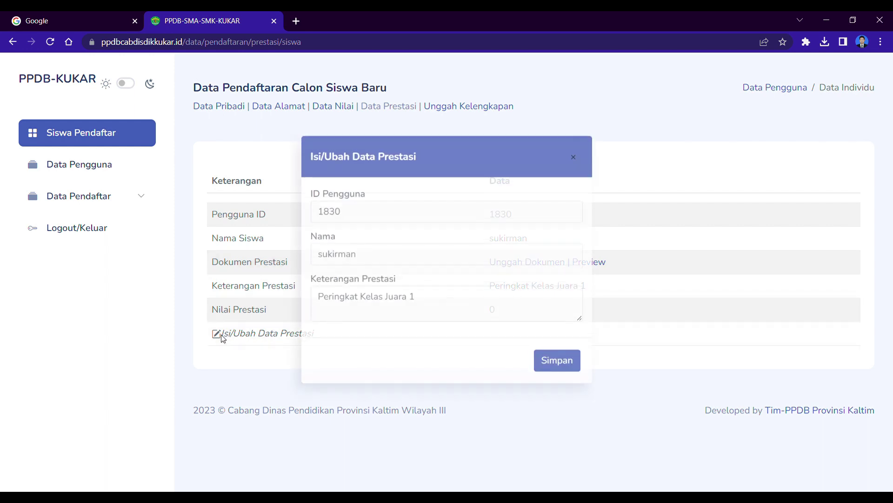
Step: Change the achievement note to 'Juara Lomba FLS2N Tingkat Kabupaten' and save it
left_click_drag(457, 314, 296, 332)
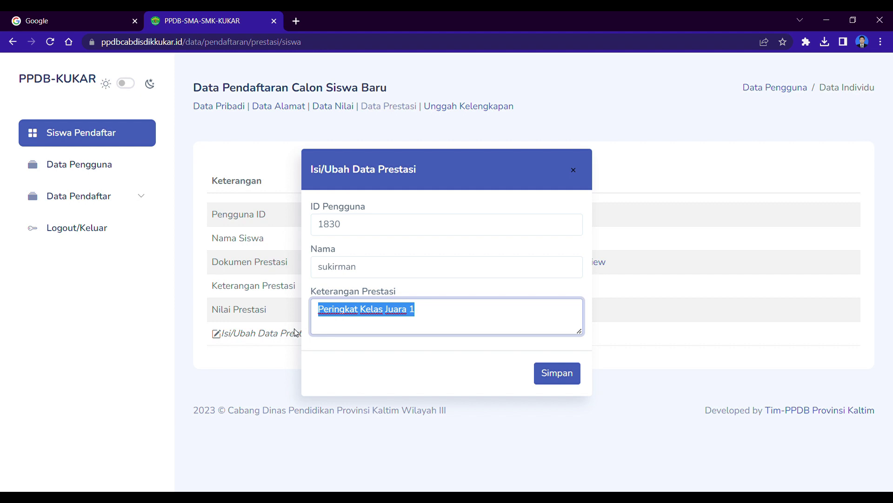
type("Juara Lomba ")
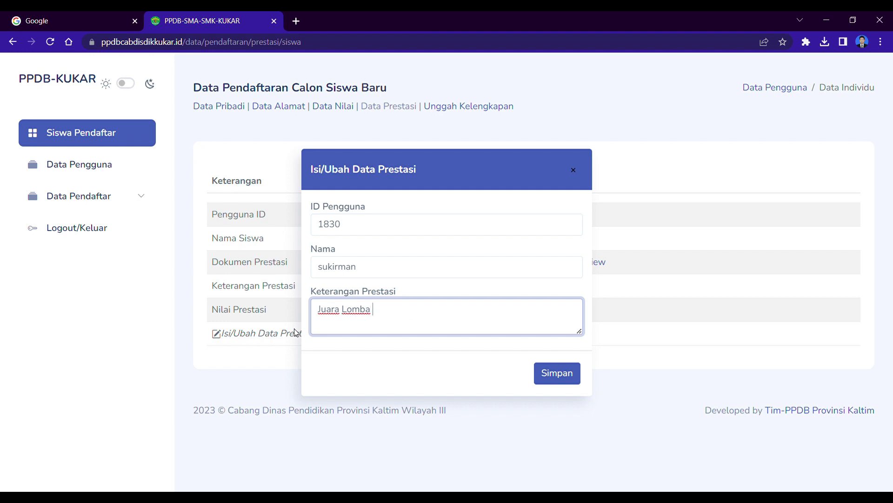
type("FLS2N Tingkat Kabupaten")
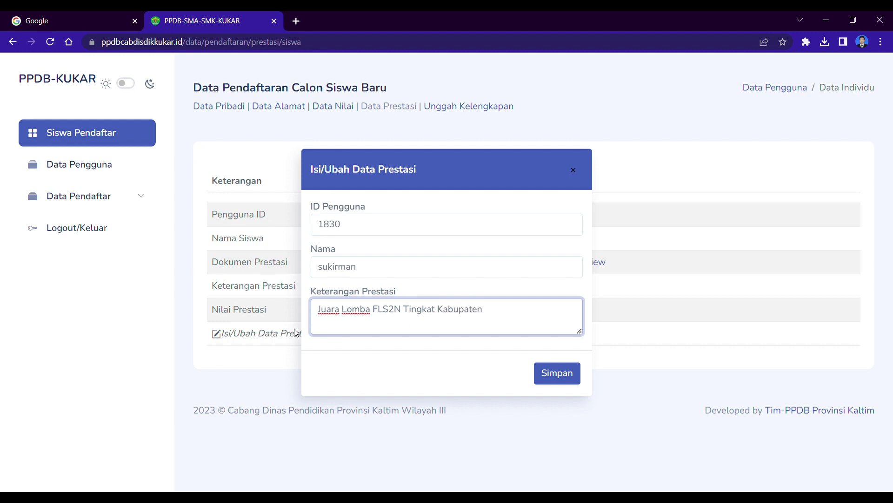
left_click(554, 375)
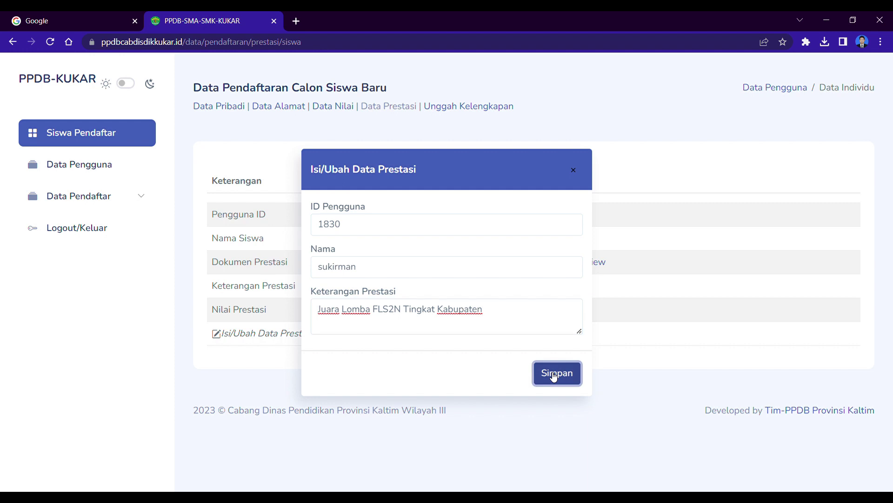
left_click(449, 321)
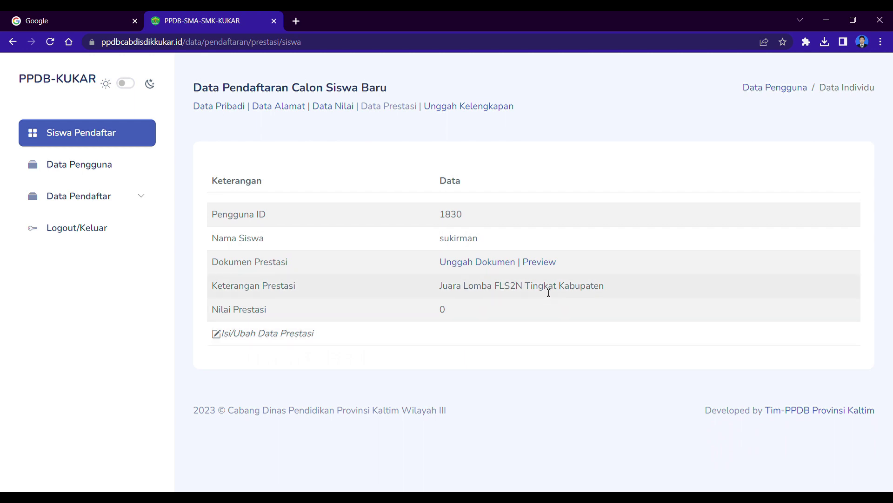
Step: Upload the WhatsApp certificate JPEG as the achievement certificate document
left_click(492, 268)
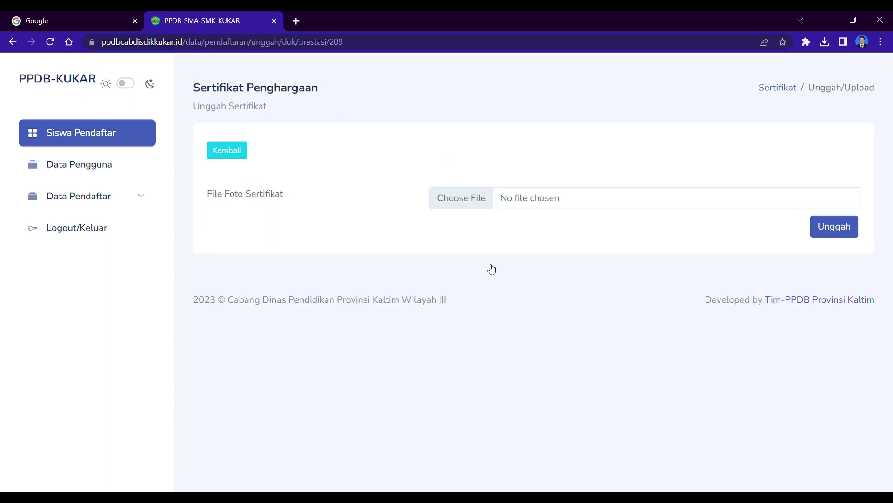
left_click(468, 207)
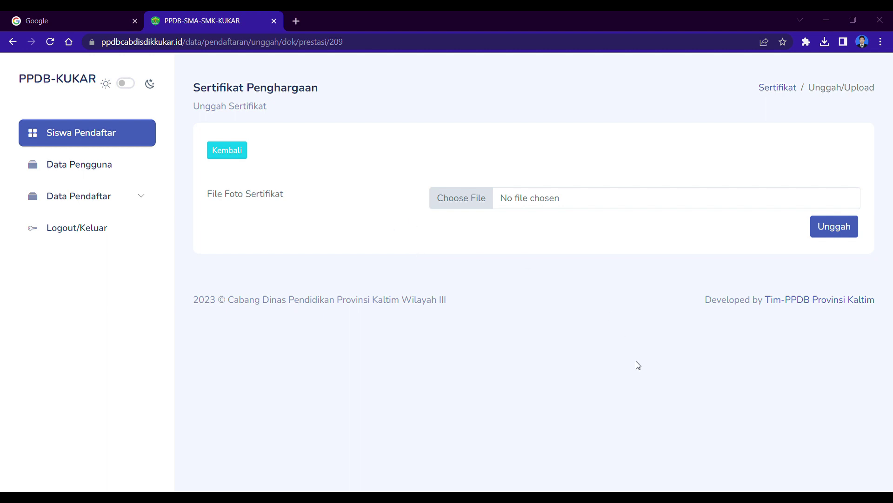
left_click(682, 444)
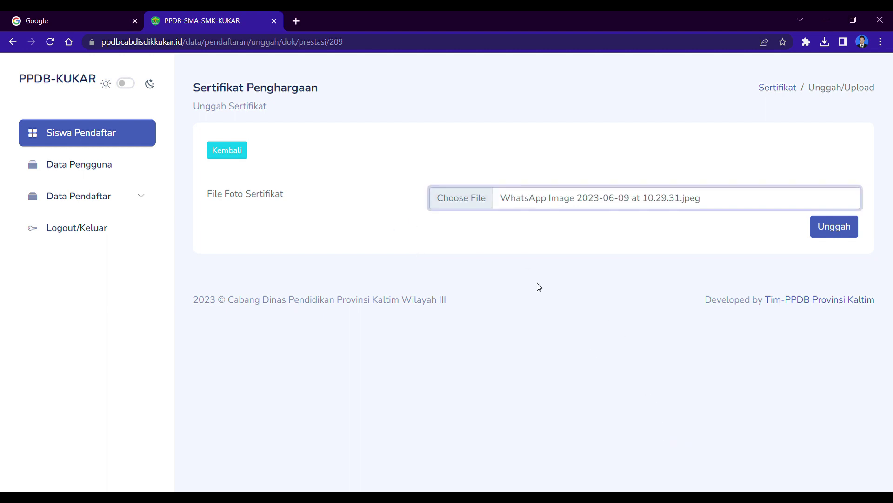
left_click(836, 231)
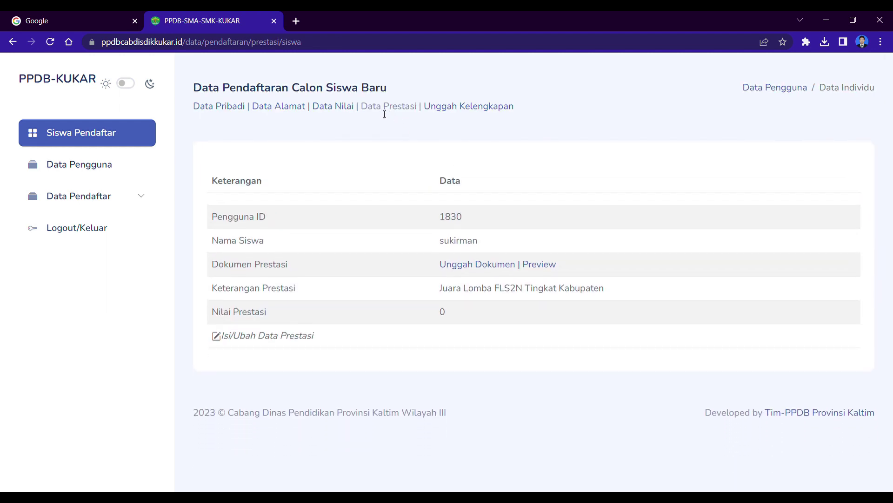
Step: Preview the uploaded certificate, then return to the Data Prestasi table
left_click(541, 269)
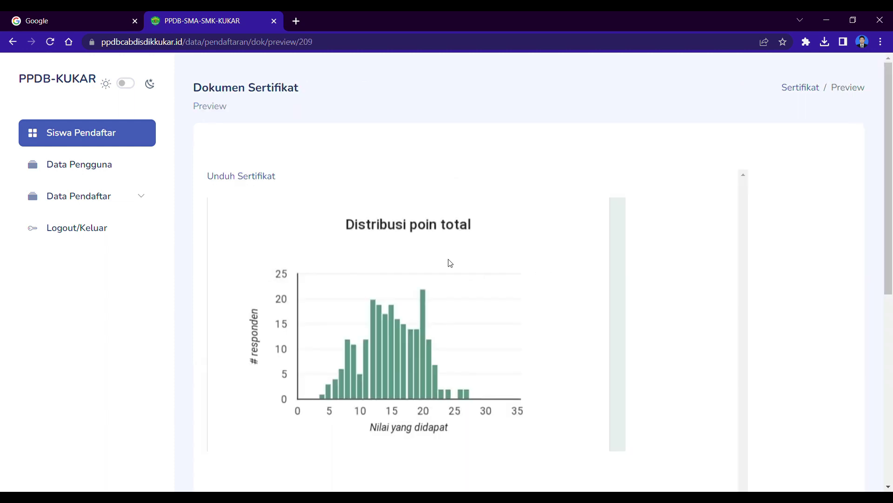
scroll(462, 278, "down", 3)
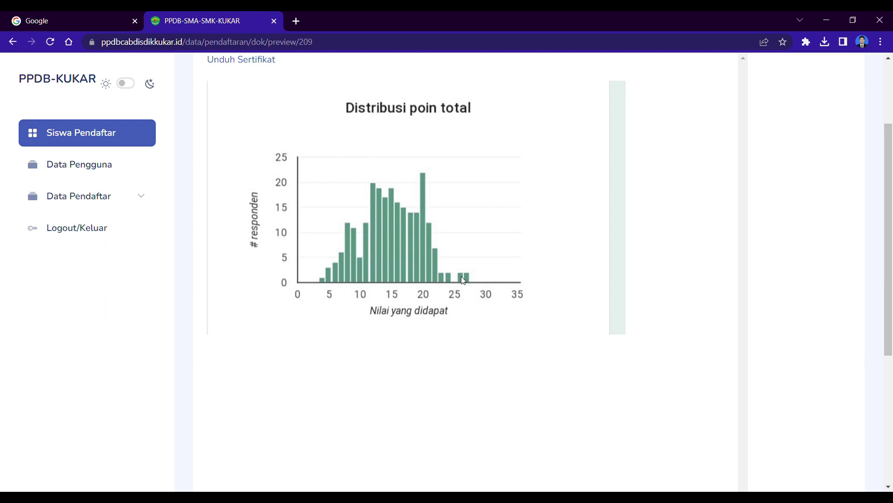
scroll(463, 279, "up", 3)
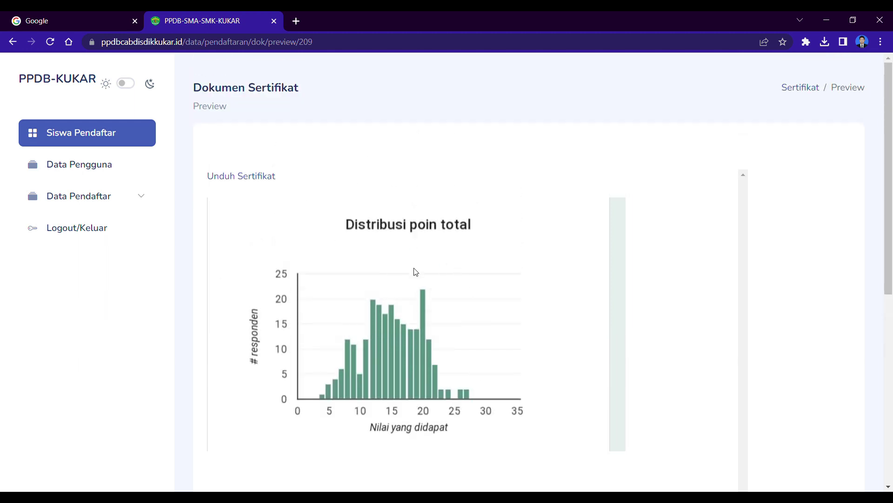
scroll(420, 282, "down", 3)
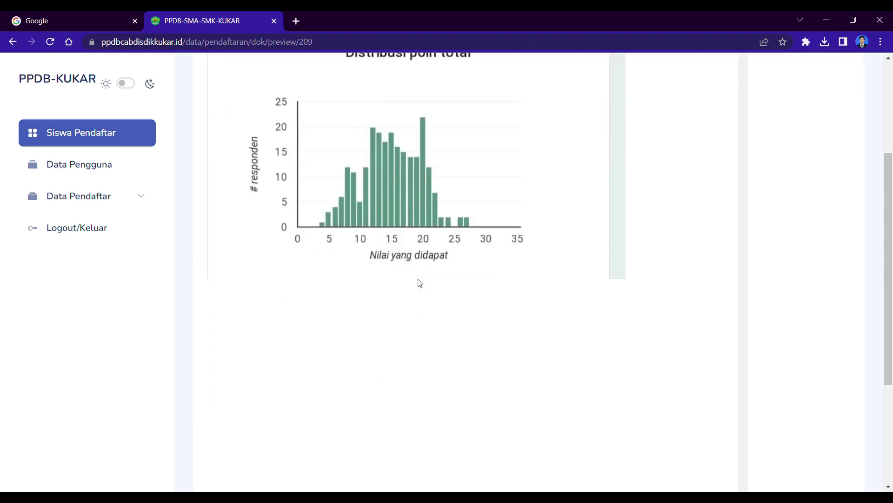
scroll(420, 283, "up", 2)
scroll(420, 282, "up", 1)
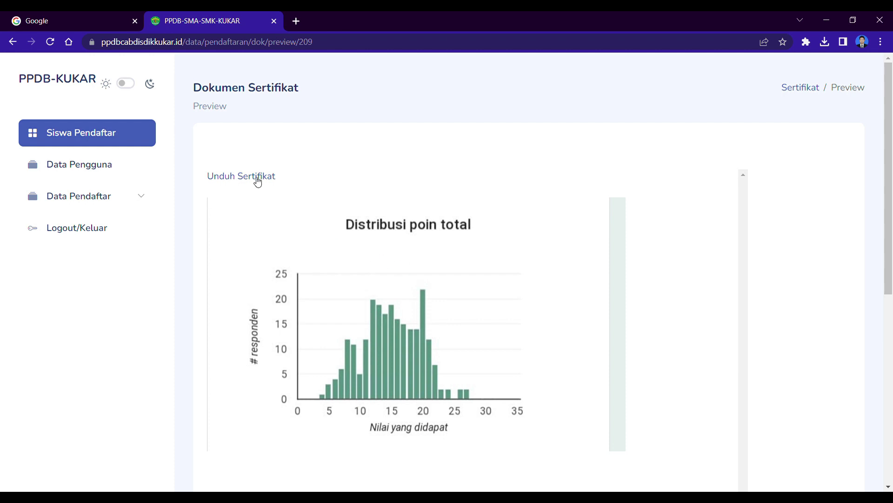
left_click(13, 41)
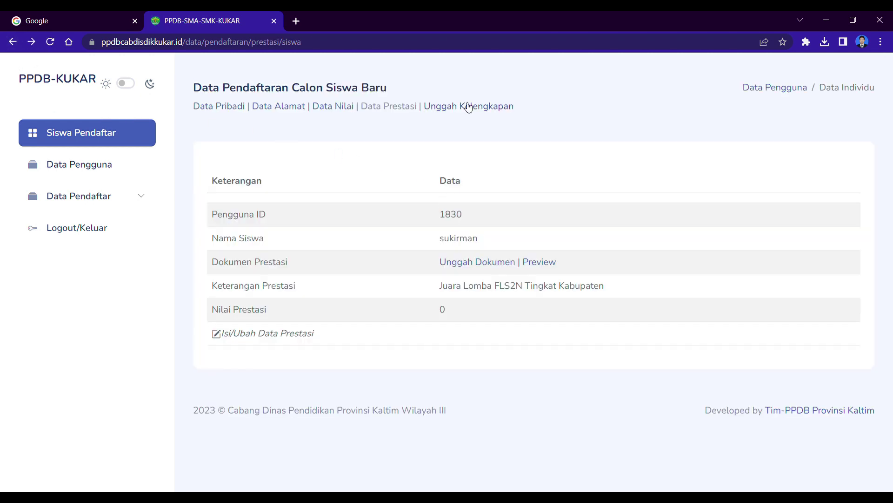
left_click(464, 107)
scroll(491, 221, "down", 3)
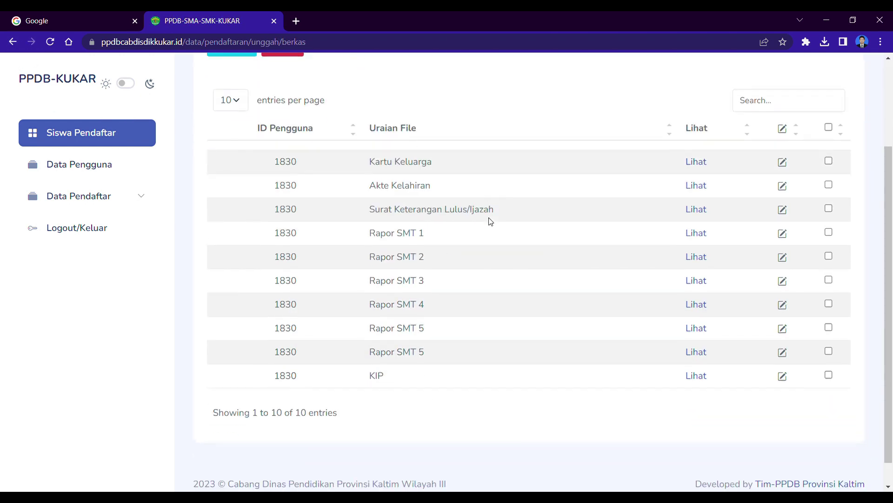
scroll(451, 241, "up", 3)
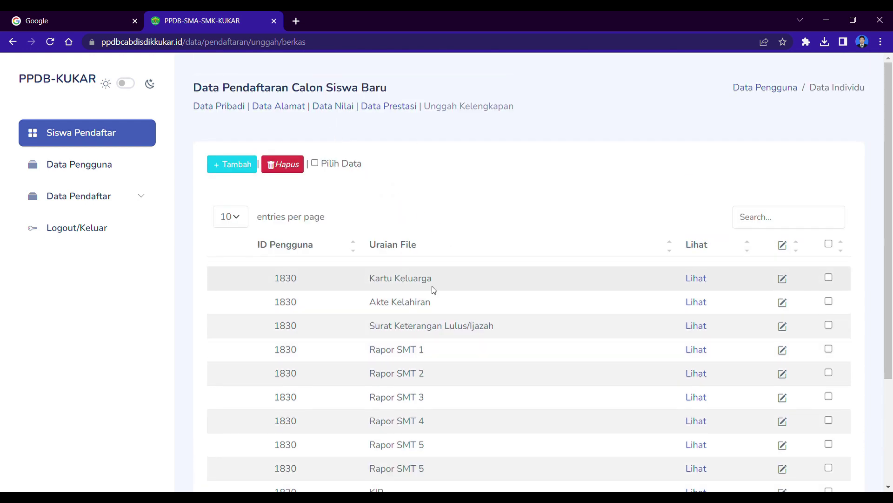
scroll(483, 341, "down", 1)
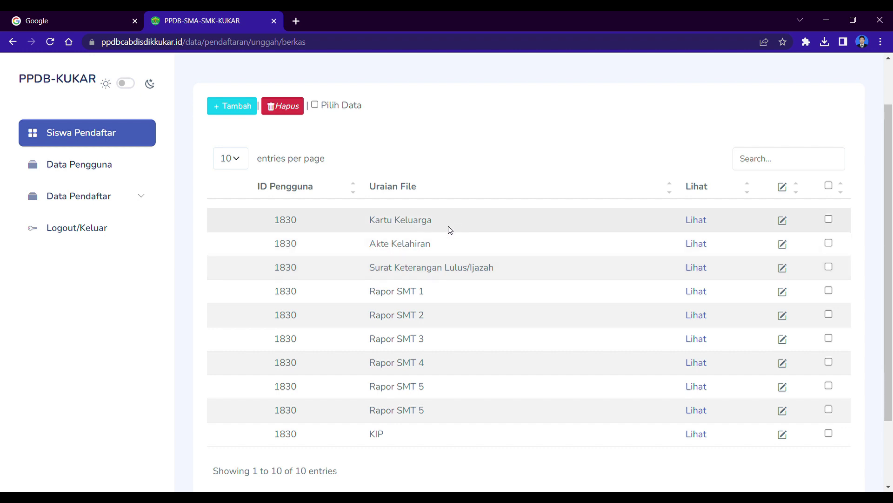
scroll(386, 354, "down", 2)
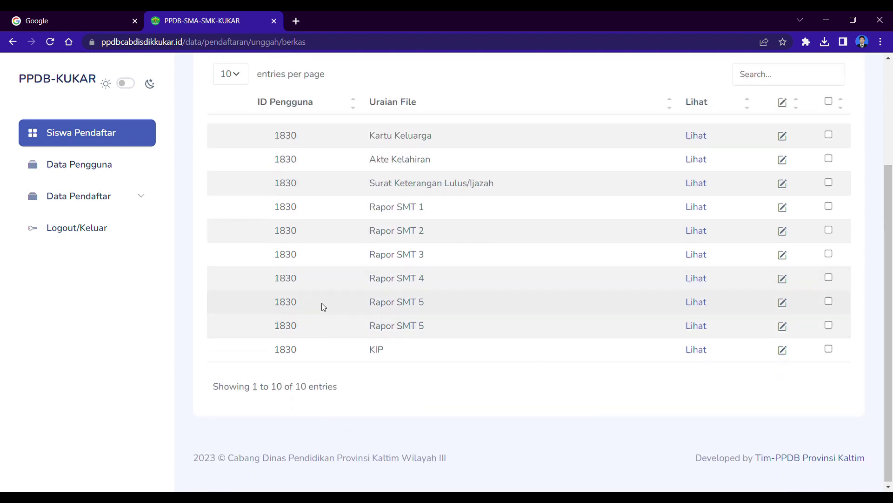
scroll(322, 302, "up", 3)
left_click(242, 145)
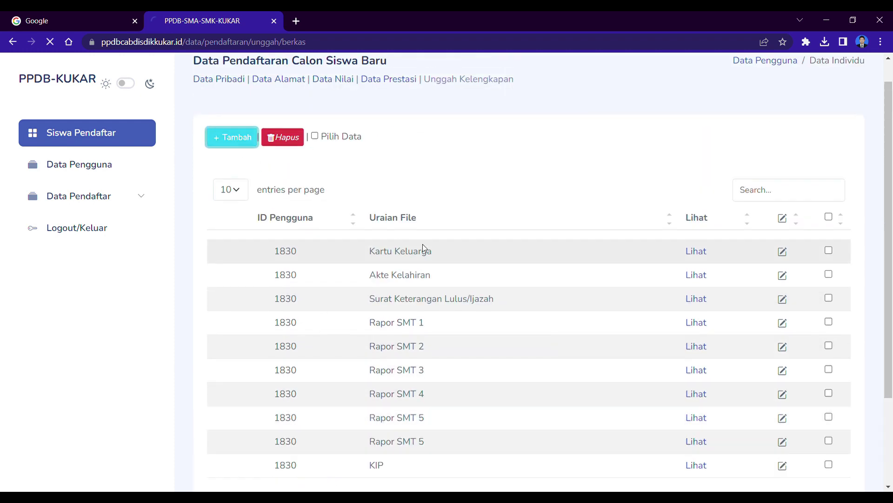
left_click(476, 203)
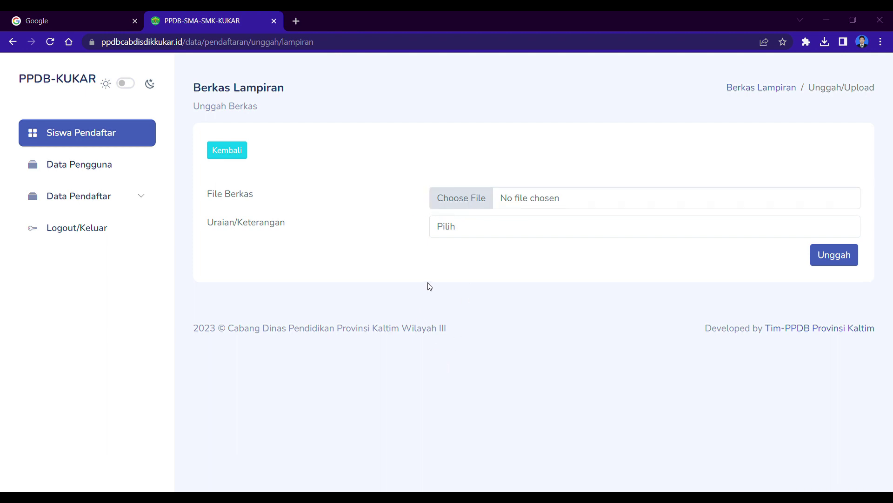
left_click(720, 447)
left_click(473, 234)
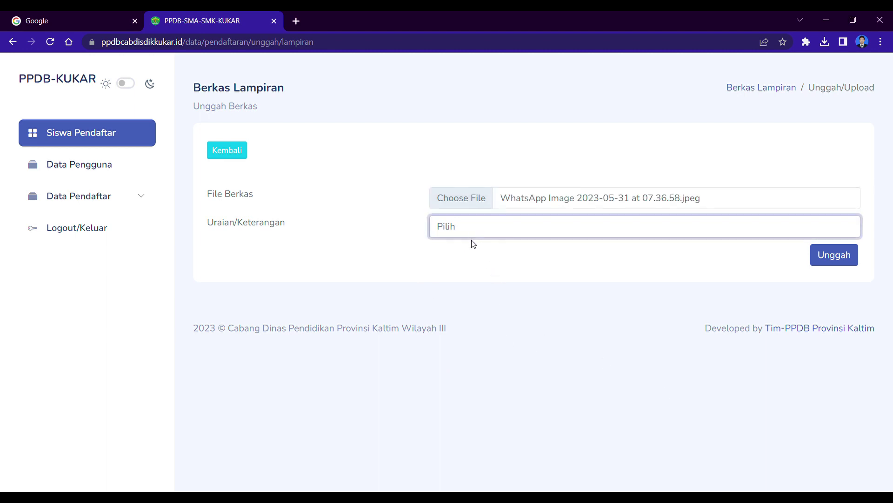
type("Kartu Keluarga(Wajib)")
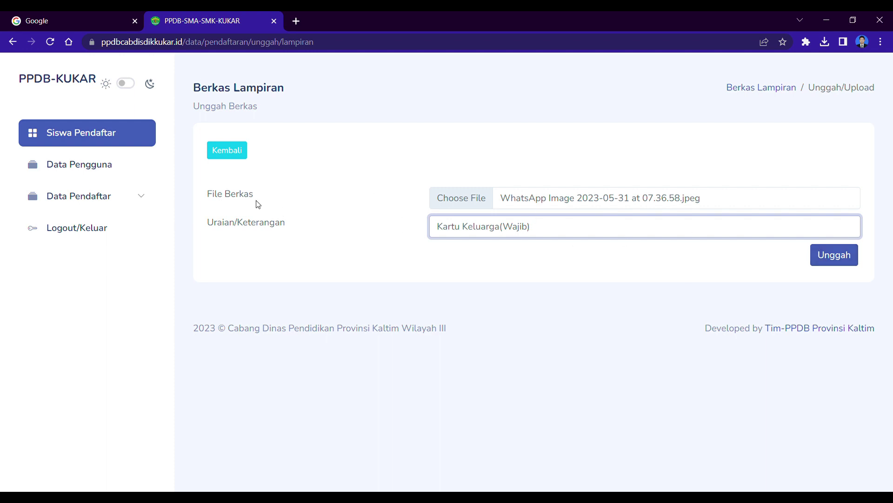
left_click(229, 153)
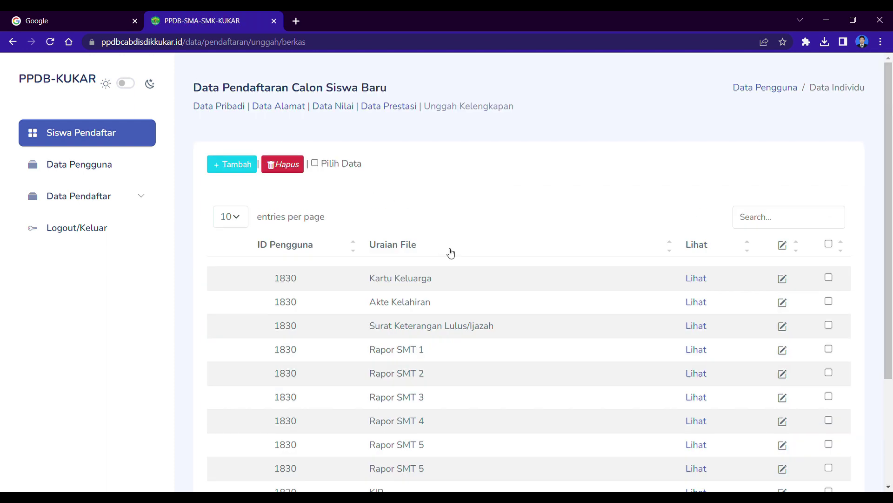
Step: Delete the second Rapor SMT 5 attachment so 9 uploaded files remain
scroll(442, 265, "down", 3)
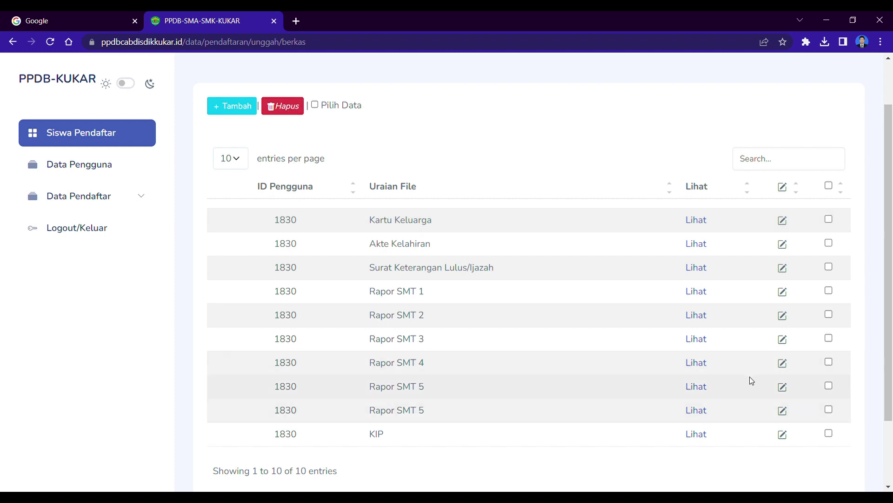
left_click(829, 410)
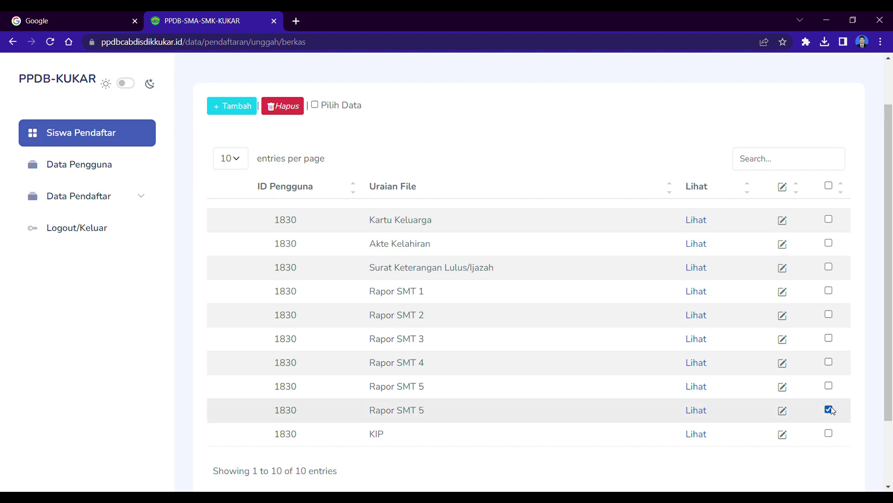
left_click(299, 115)
left_click(408, 298)
scroll(489, 382, "down", 3)
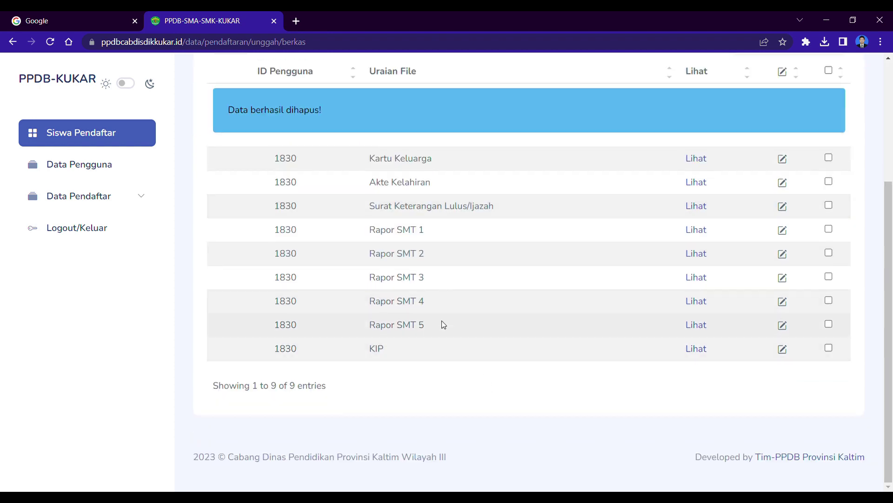
scroll(572, 321, "up", 2)
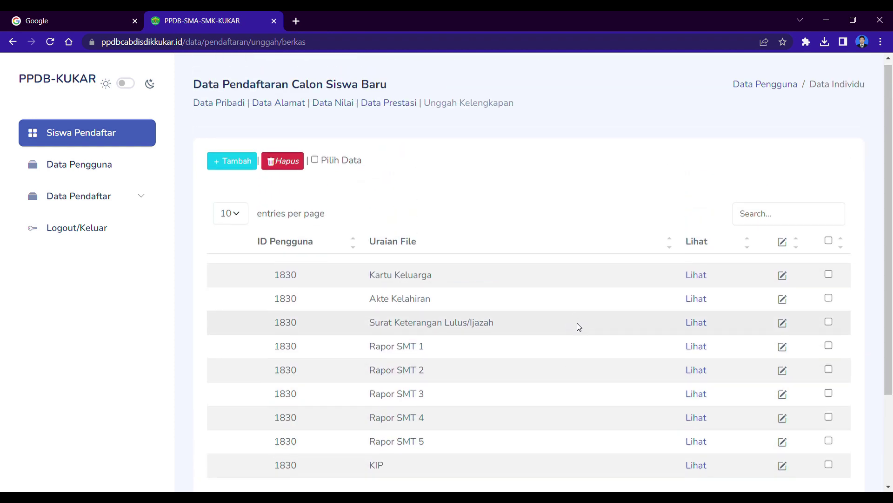
scroll(556, 339, "down", 1)
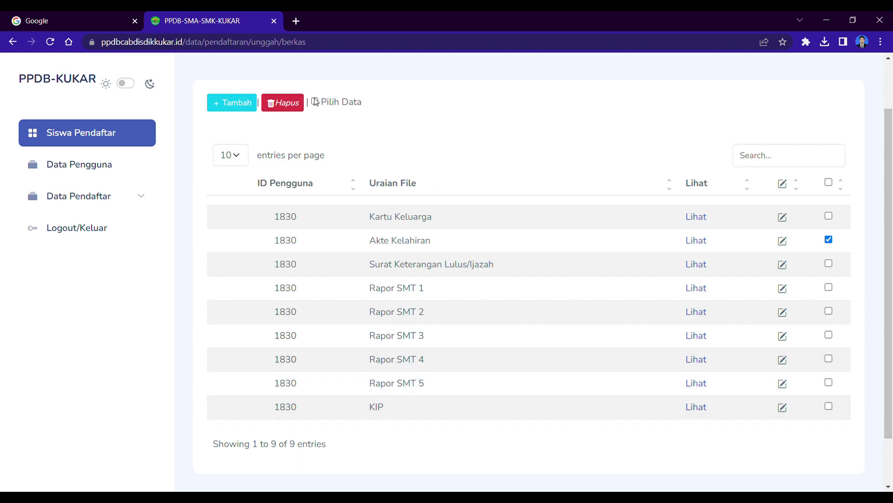
Step: Upload the NUPTK image with the description 'Kartu NUPTK/ SK Mengajar'
left_click(248, 108)
left_click(474, 204)
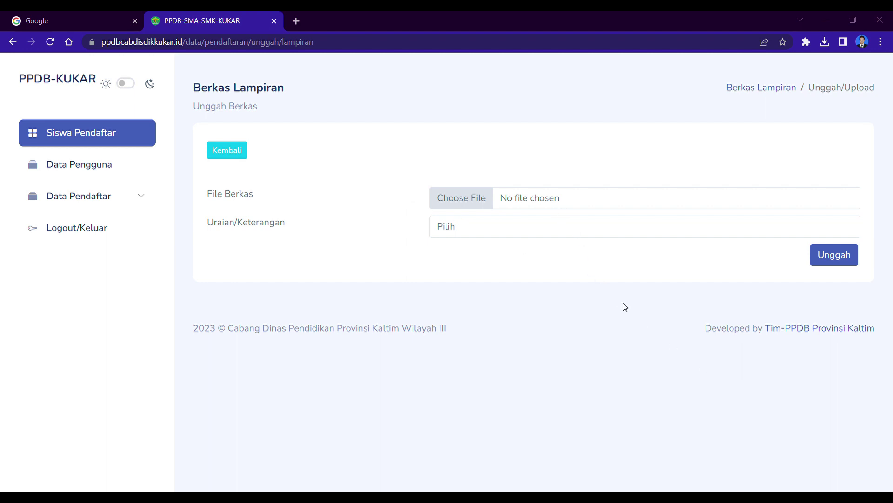
left_click(698, 446)
left_click(491, 238)
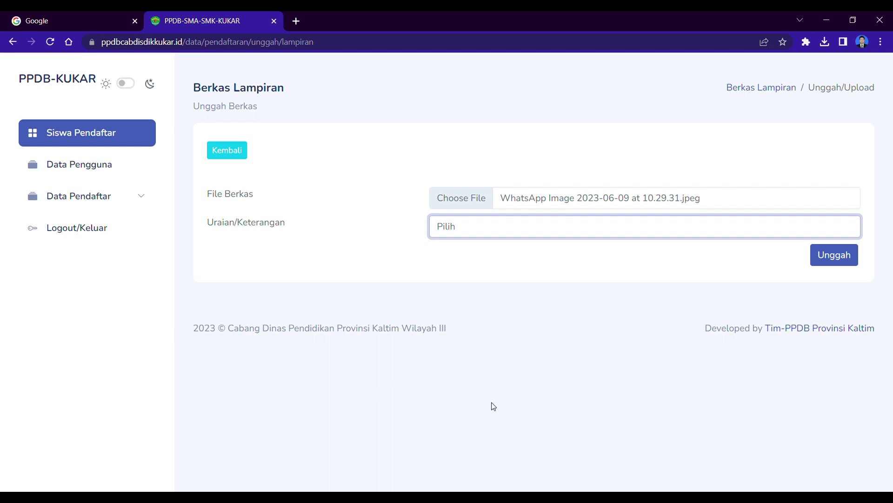
key("Down")
left_click(831, 259)
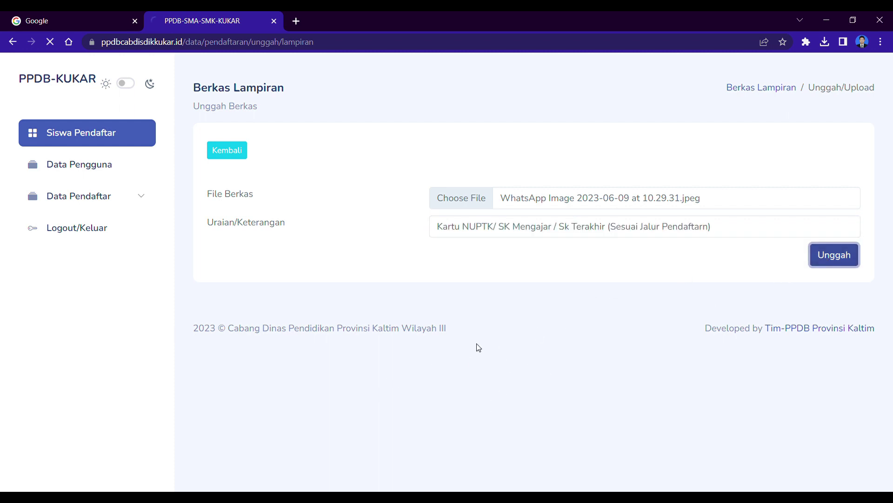
scroll(580, 345, "down", 3)
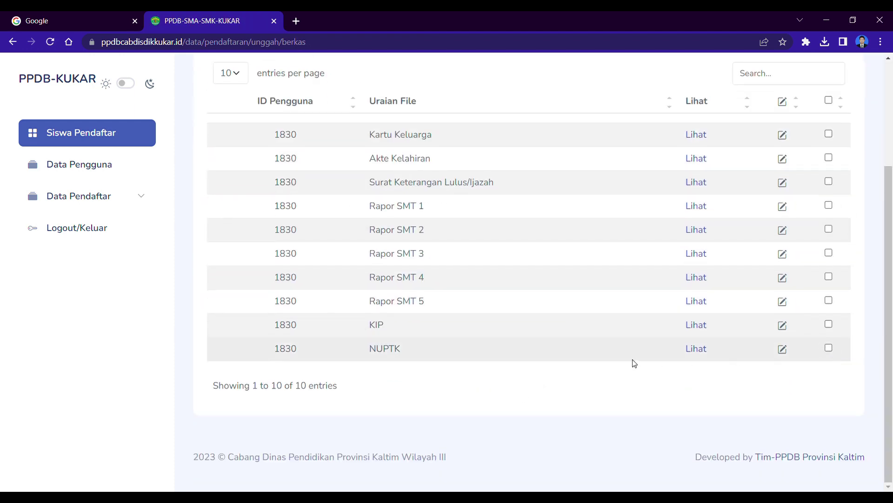
Step: Preview the NUPTK attachment, then expand Data Pendaftar and go to Pendaftaran SMA
left_click(697, 348)
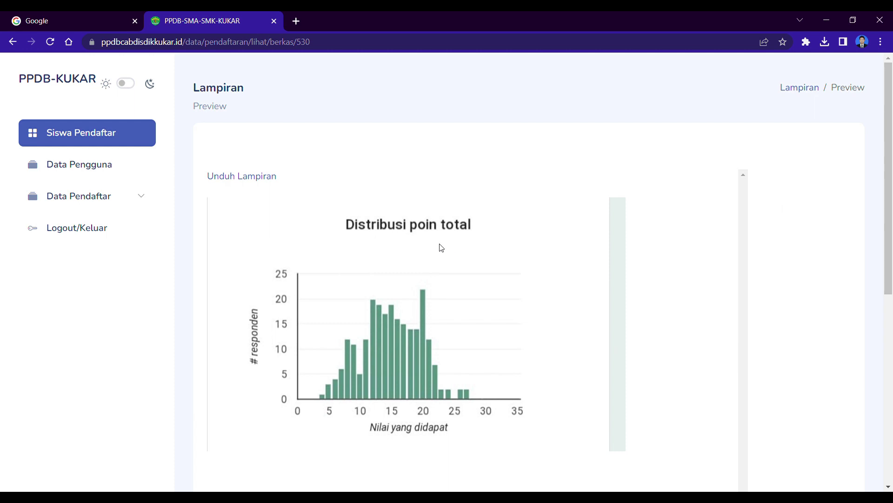
left_click(12, 42)
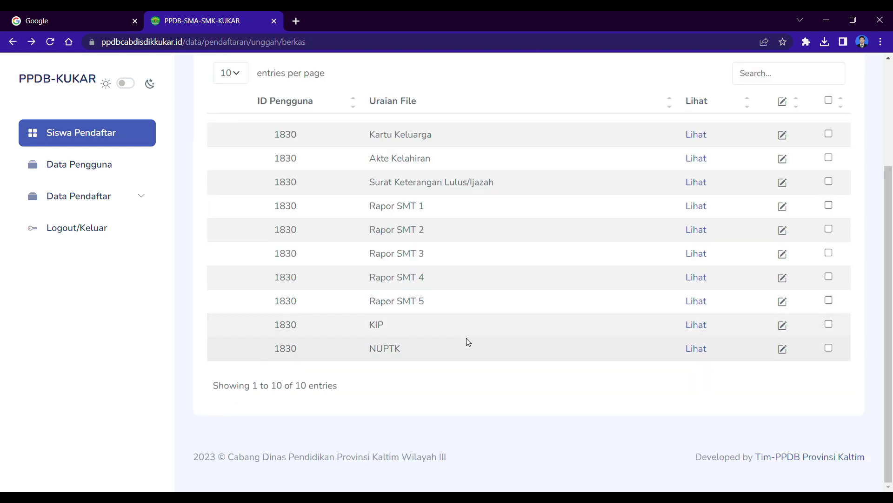
scroll(465, 339, "up", 3)
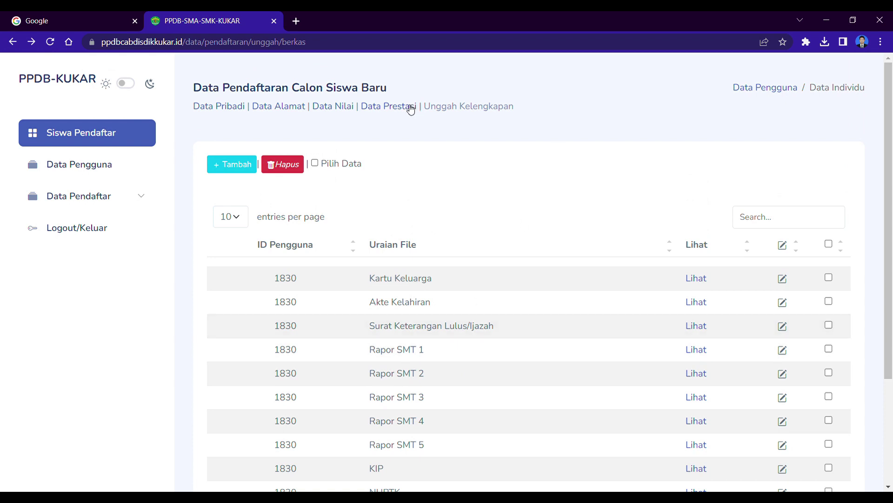
left_click(150, 195)
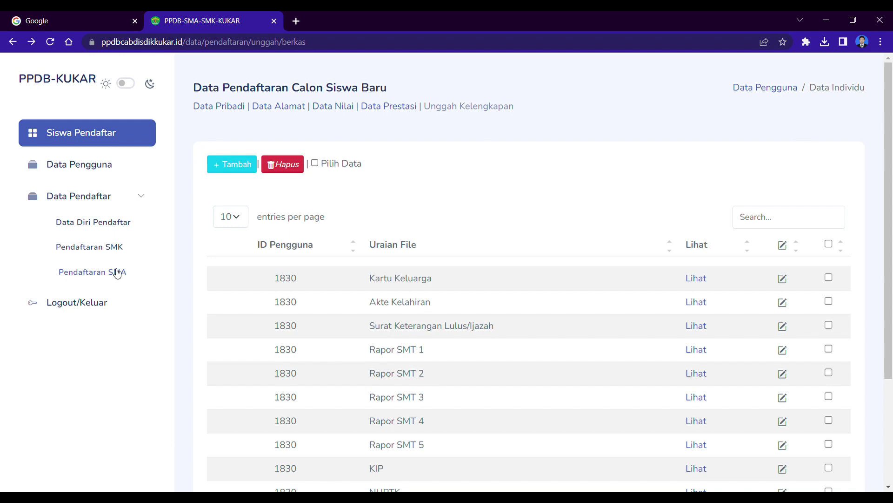
left_click(118, 273)
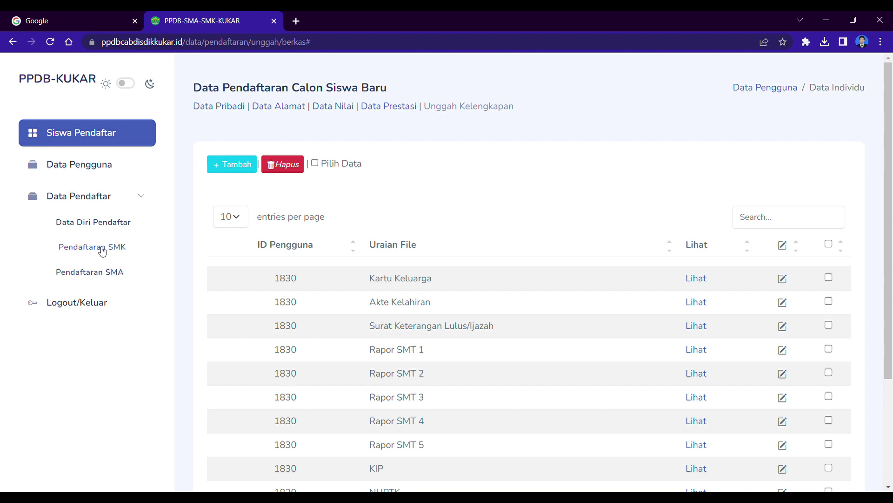